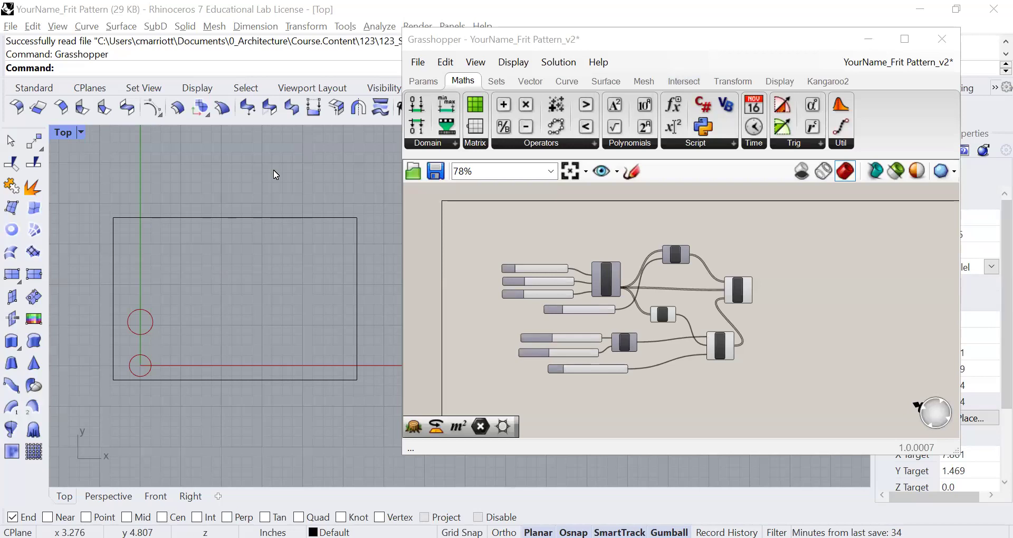
pyautogui.scroll(4, 622, 308)
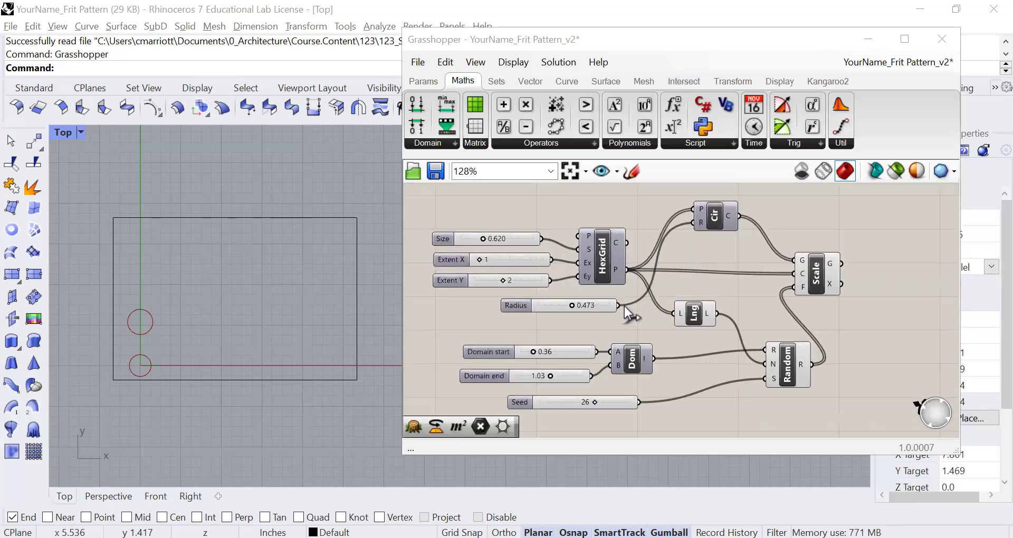
pyautogui.rightClick(630, 329)
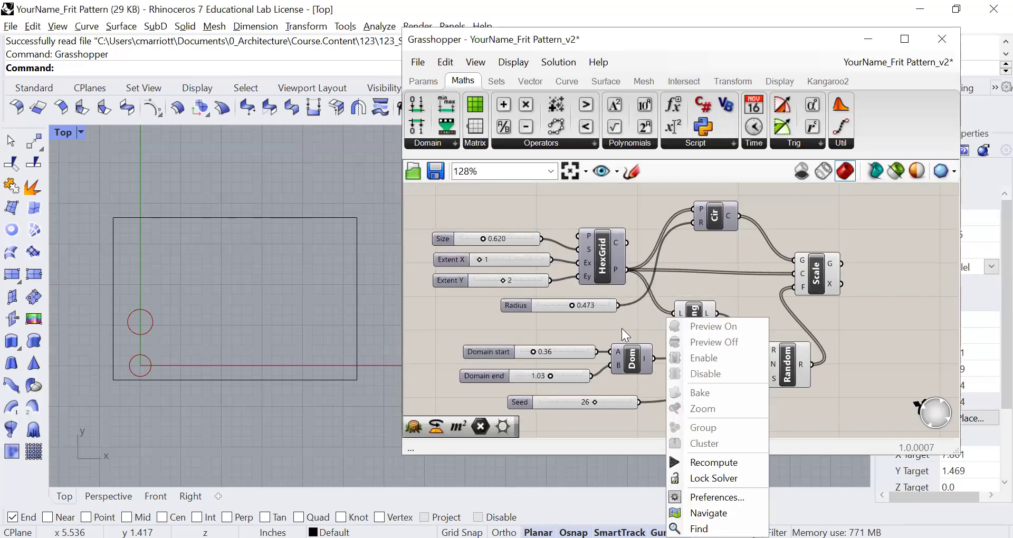
pyautogui.click(584, 332)
pyautogui.click(611, 252)
pyautogui.click(592, 285)
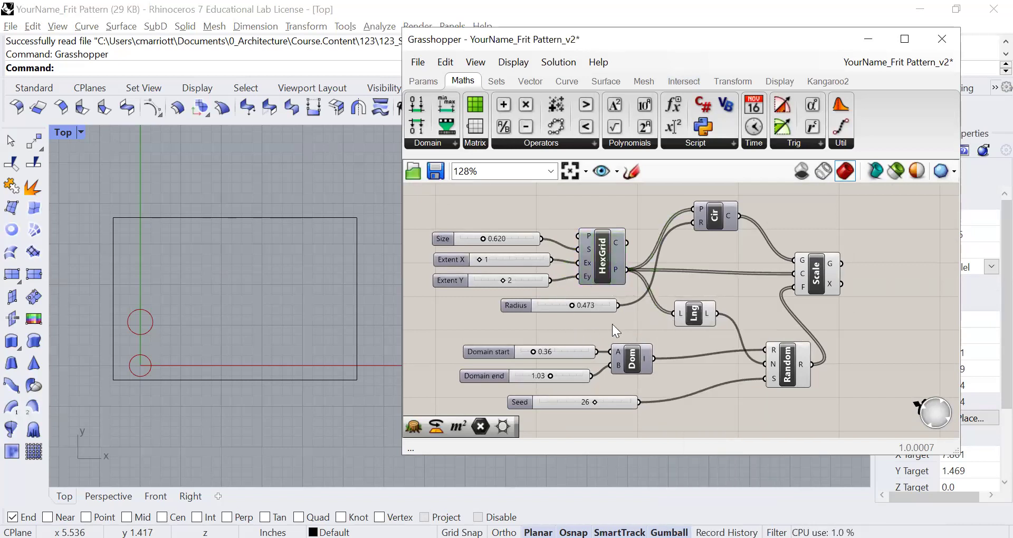
pyautogui.scroll(1, 584, 348)
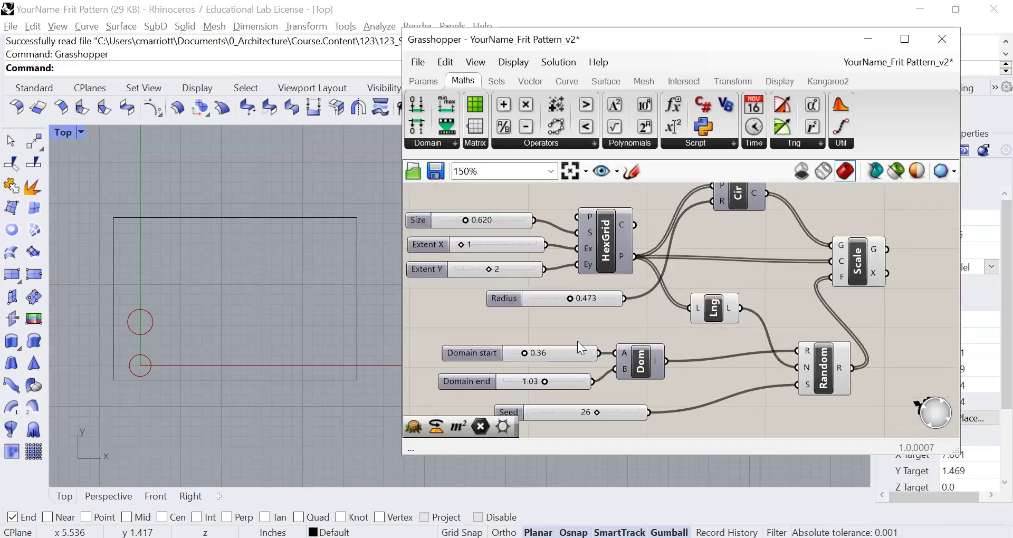
pyautogui.moveTo(466, 283); pyautogui.dragTo(495, 300, button='right')
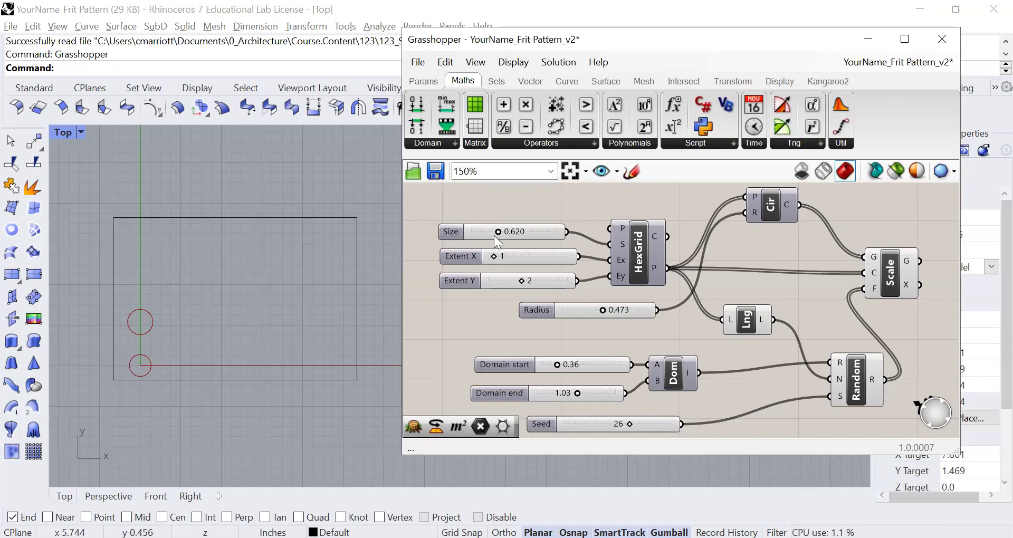
# Check the range settings of the Size and Radius sliders without changing them
pyautogui.doubleClick(448, 232)
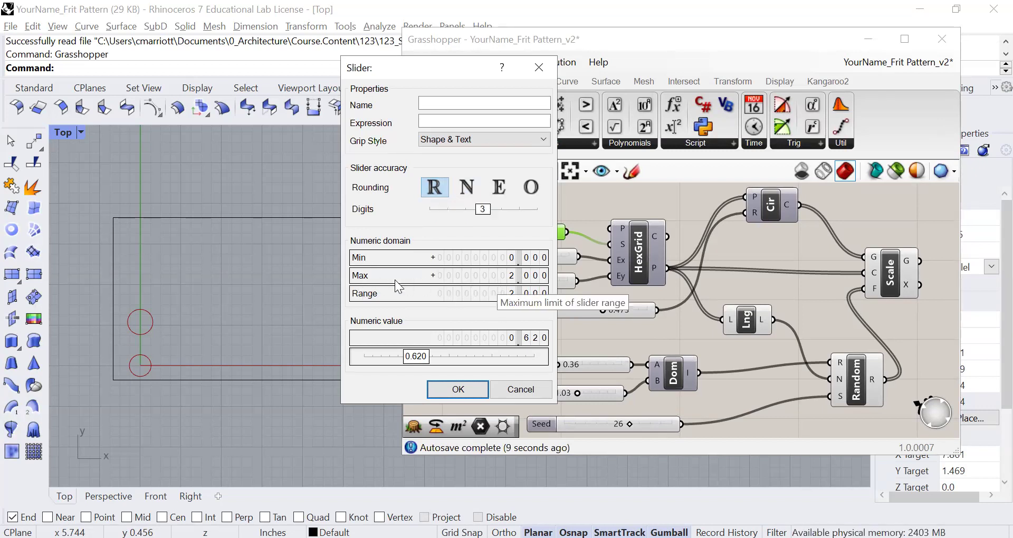
pyautogui.click(505, 392)
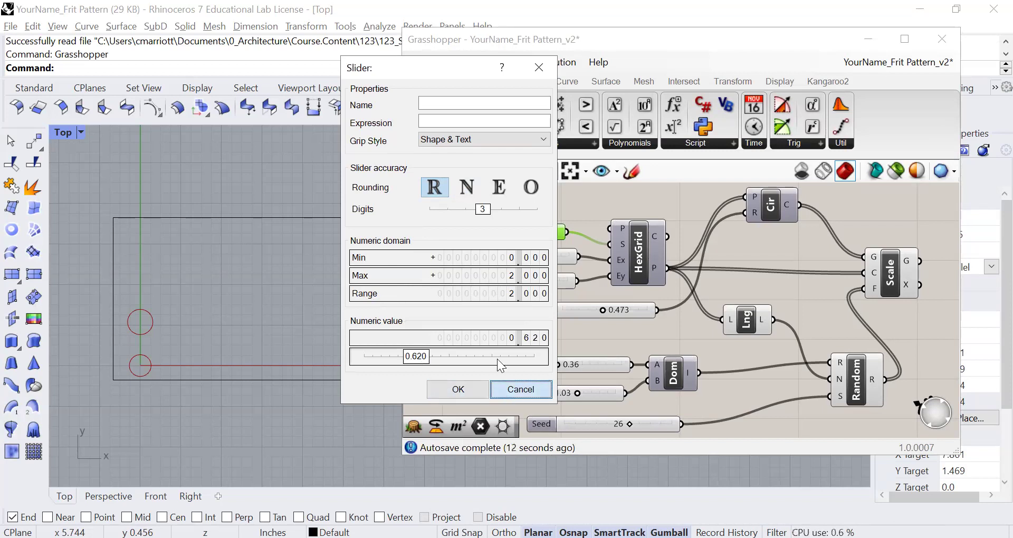
pyautogui.click(562, 313)
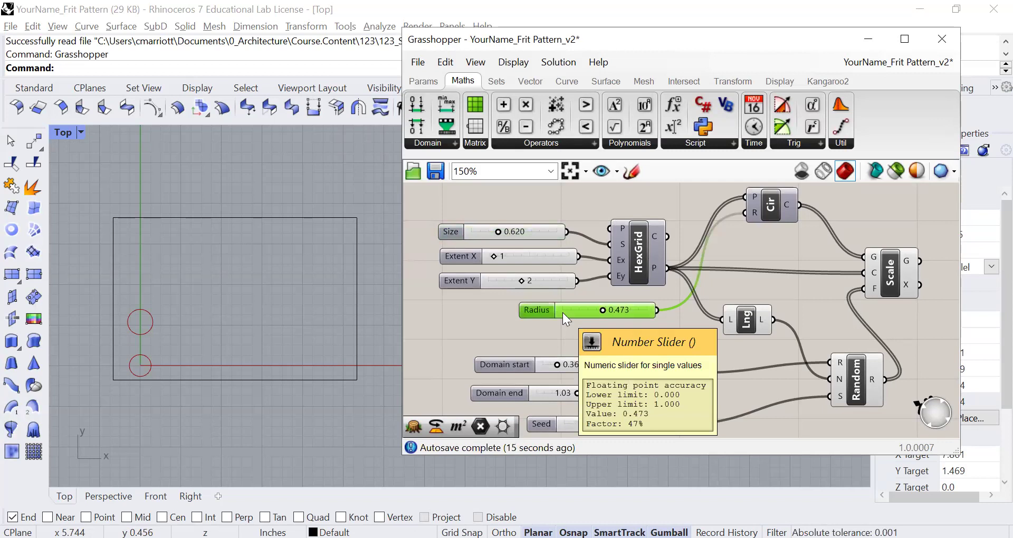
pyautogui.doubleClick(540, 311)
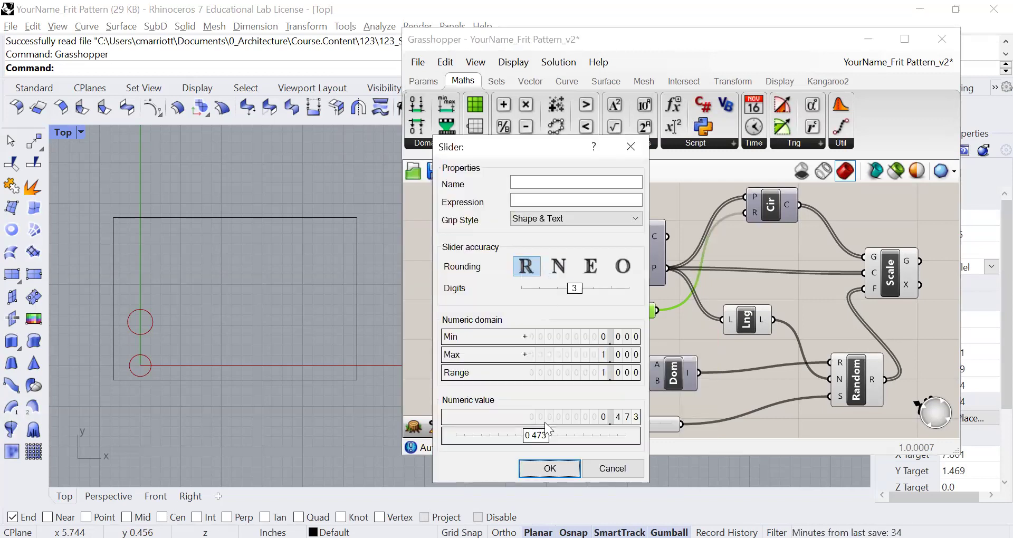
pyautogui.click(610, 475)
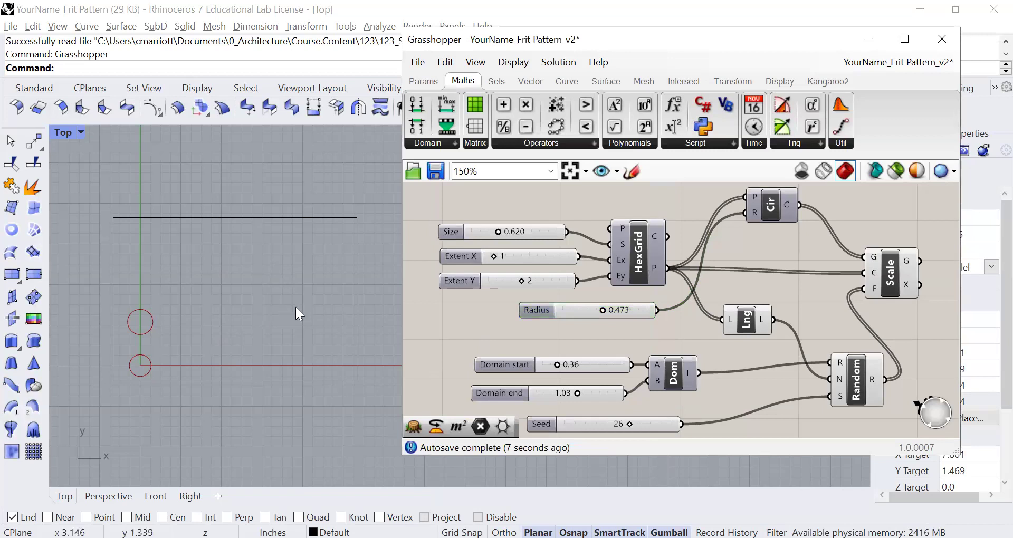
# Try the hex grid's Extent X at 2 and return it to 1
pyautogui.moveTo(494, 257)
pyautogui.mouseDown()
pyautogui.moveTo(514, 257)
pyautogui.moveTo(497, 256)
pyautogui.mouseUp()
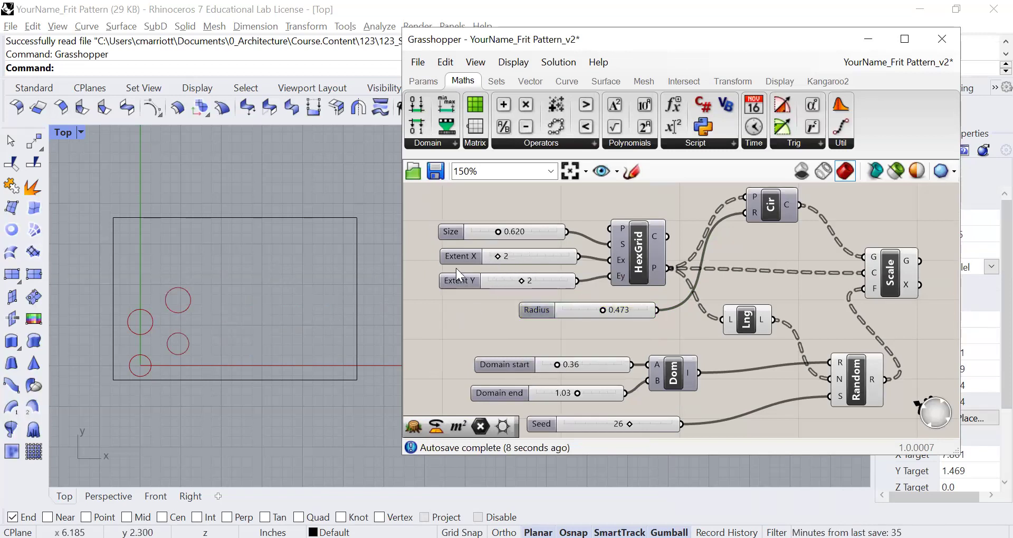
pyautogui.moveTo(497, 256); pyautogui.dragTo(493, 257)
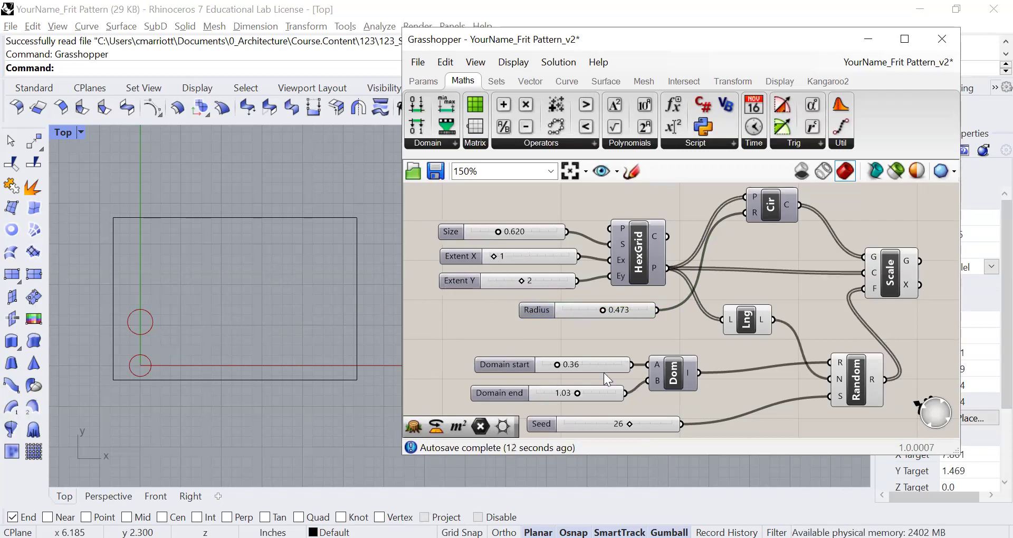
# Examine the Scale component at the end of the definition and the scaled circles it previews
pyautogui.scroll(-1, 603, 373)
pyautogui.moveTo(811, 318); pyautogui.dragTo(669, 298, button='right')
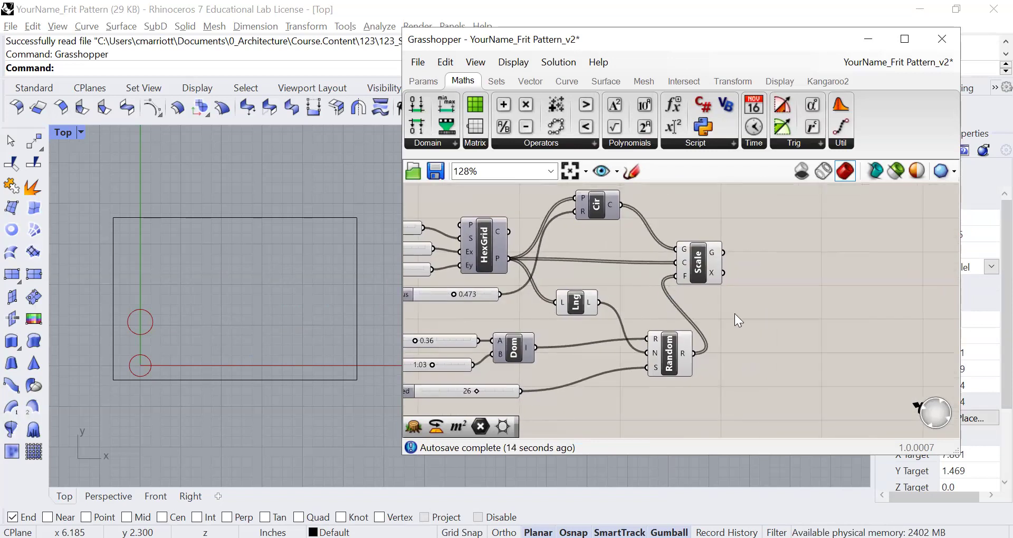
pyautogui.moveTo(734, 313); pyautogui.dragTo(723, 340, button='right')
pyautogui.click(680, 296)
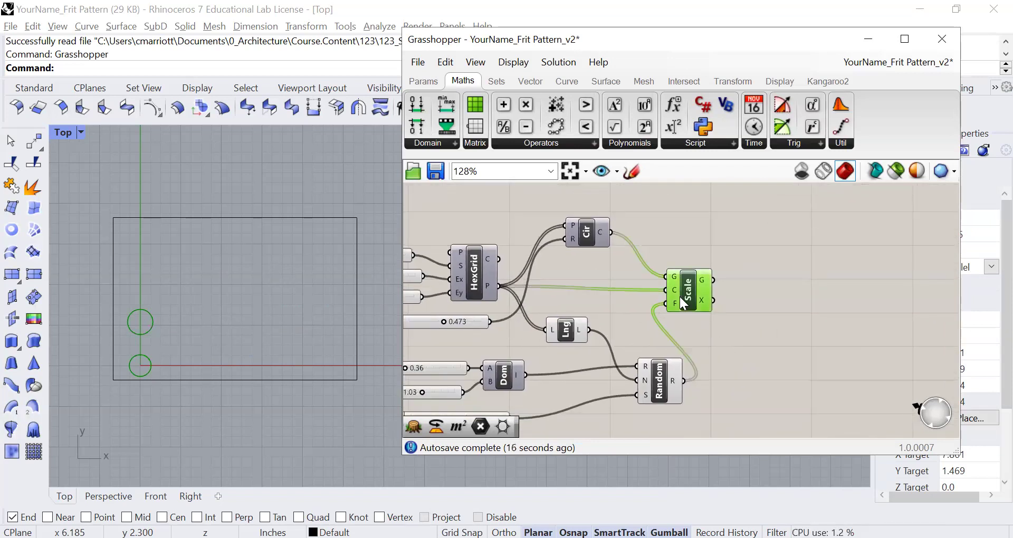
pyautogui.scroll(2, 707, 307)
pyautogui.scroll(2, 707, 307)
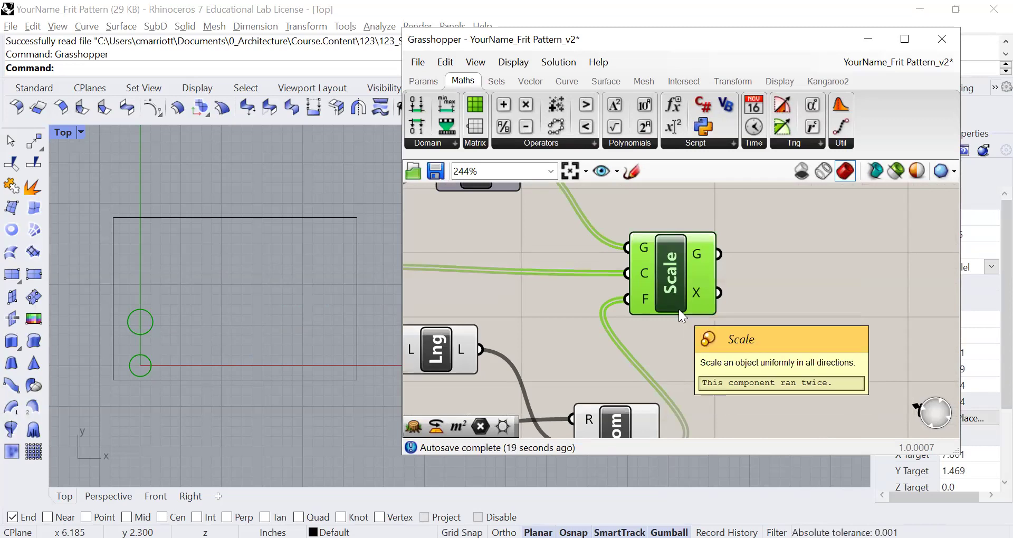
pyautogui.scroll(-2, 714, 313)
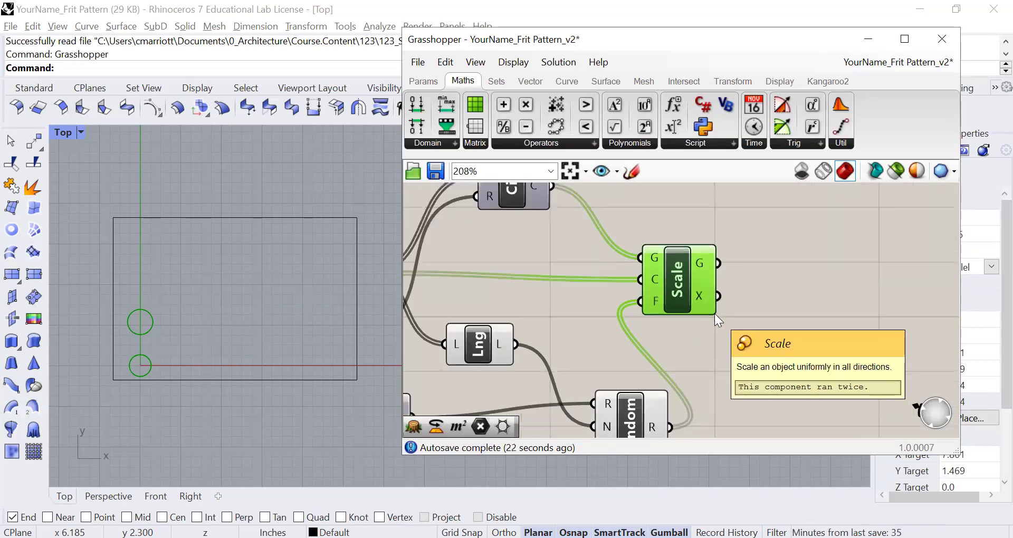
pyautogui.moveTo(706, 310); pyautogui.dragTo(699, 301, button='right')
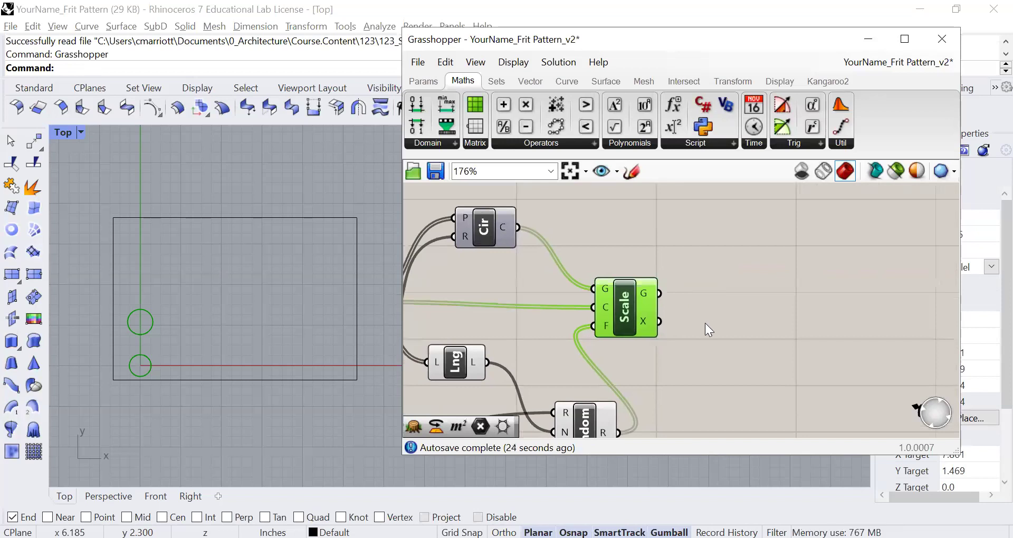
# Add an Area component after Scale and connect Scale's geometry output to its Geometry input
pyautogui.click(725, 322)
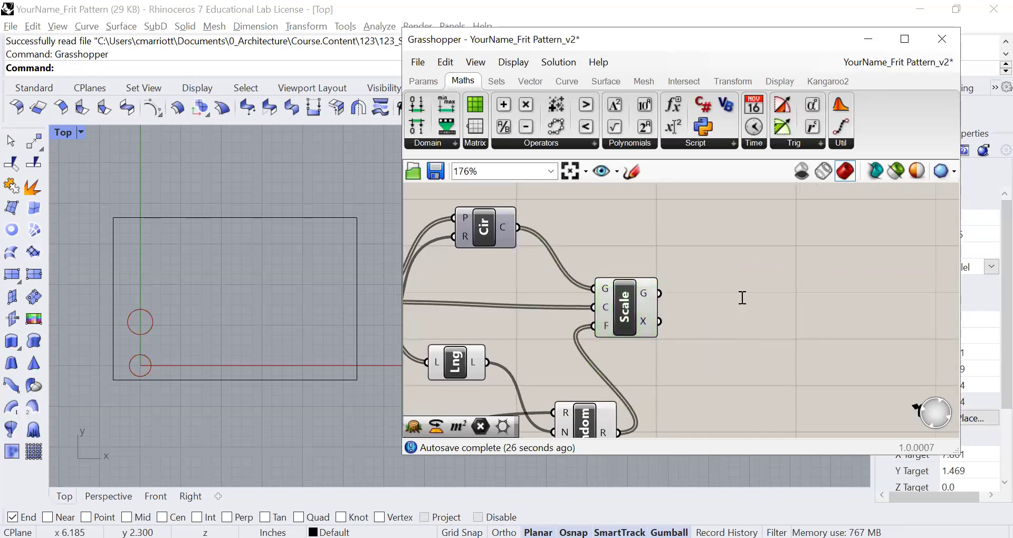
pyautogui.doubleClick(742, 297)
pyautogui.write('area')
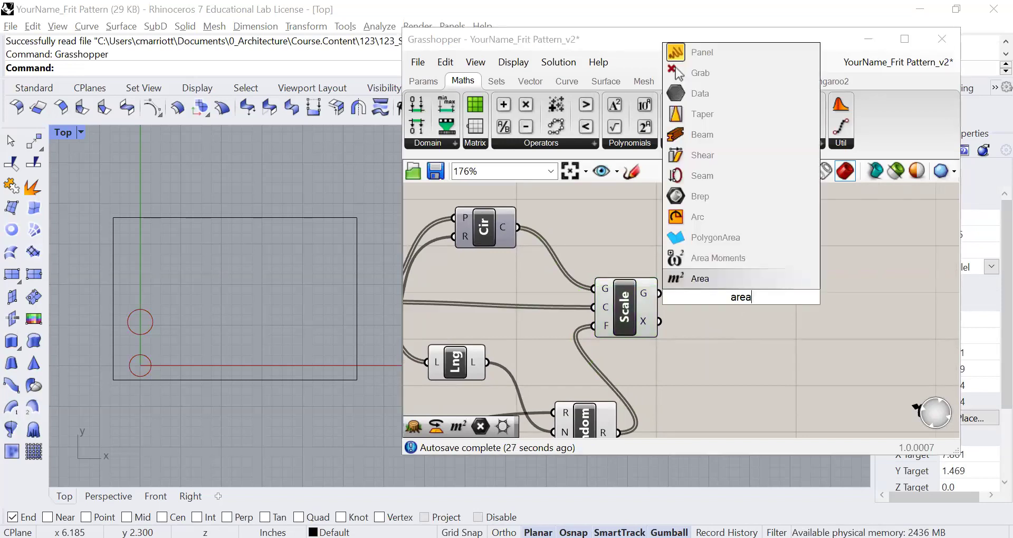
pyautogui.press('Return')
pyautogui.moveTo(741, 300); pyautogui.dragTo(789, 297)
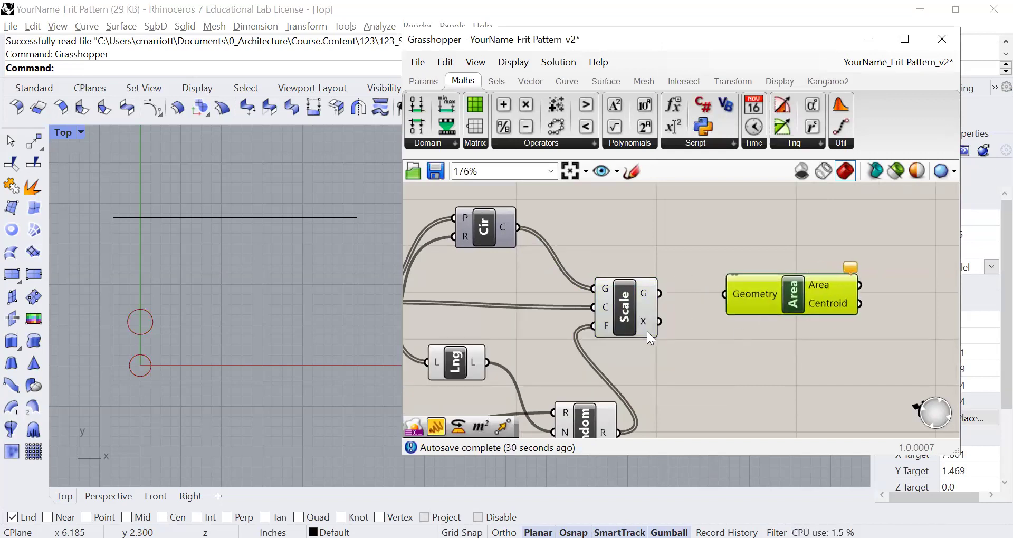
pyautogui.moveTo(704, 300); pyautogui.dragTo(714, 299)
# Add a Panel after the Area component and connect the Area output to it to read the circle areas
pyautogui.scroll(-2, 787, 328)
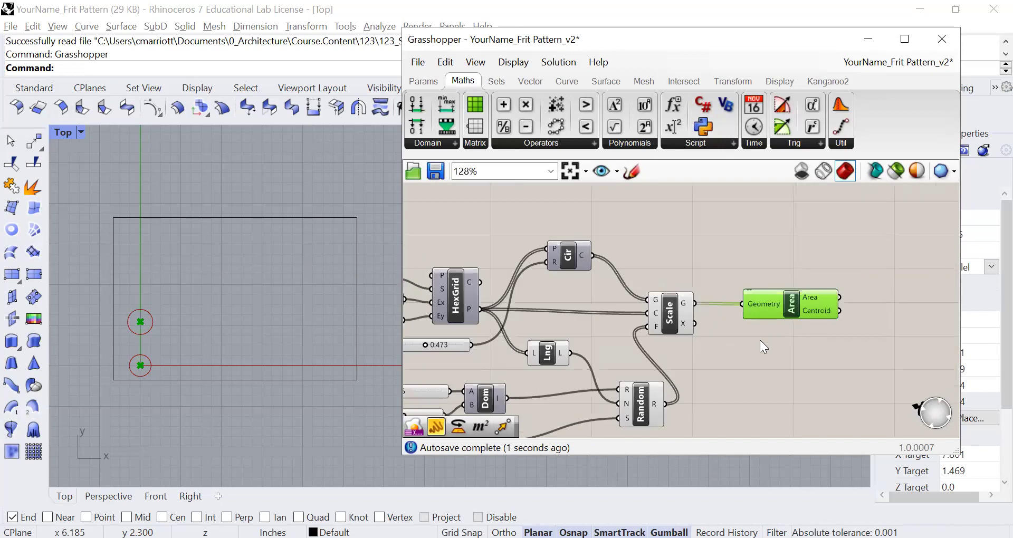
pyautogui.moveTo(760, 339); pyautogui.dragTo(707, 321, button='right')
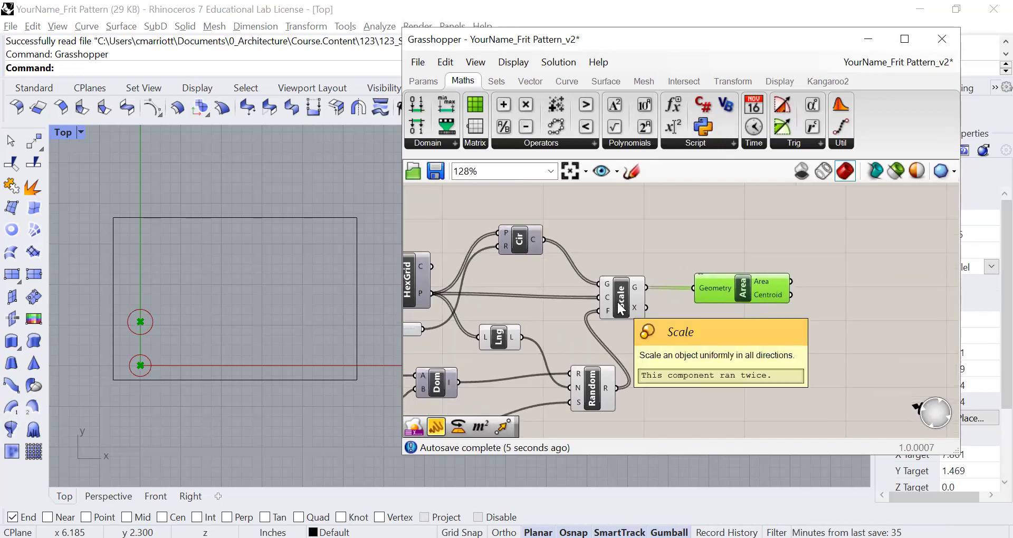
pyautogui.moveTo(731, 318); pyautogui.dragTo(658, 323, button='right')
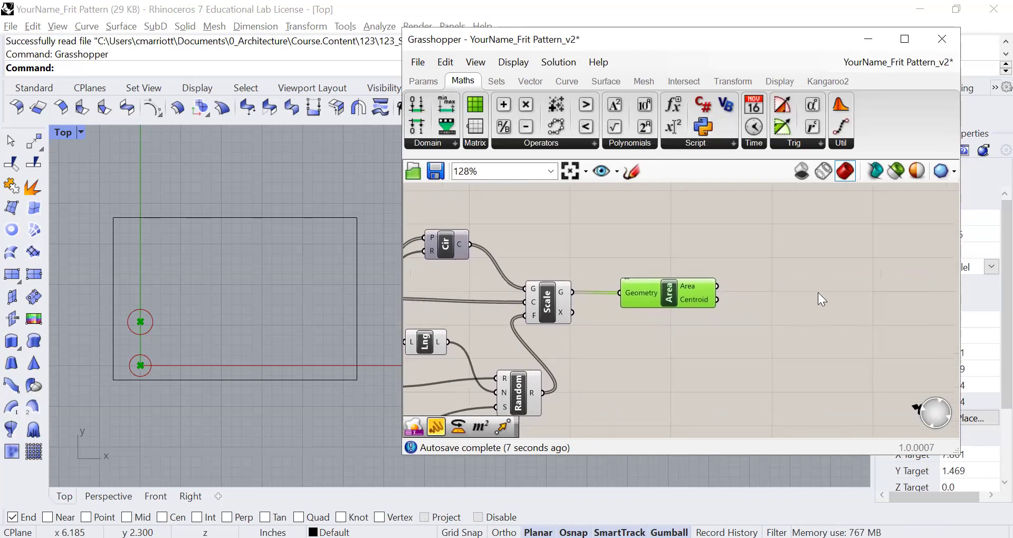
pyautogui.click(784, 285)
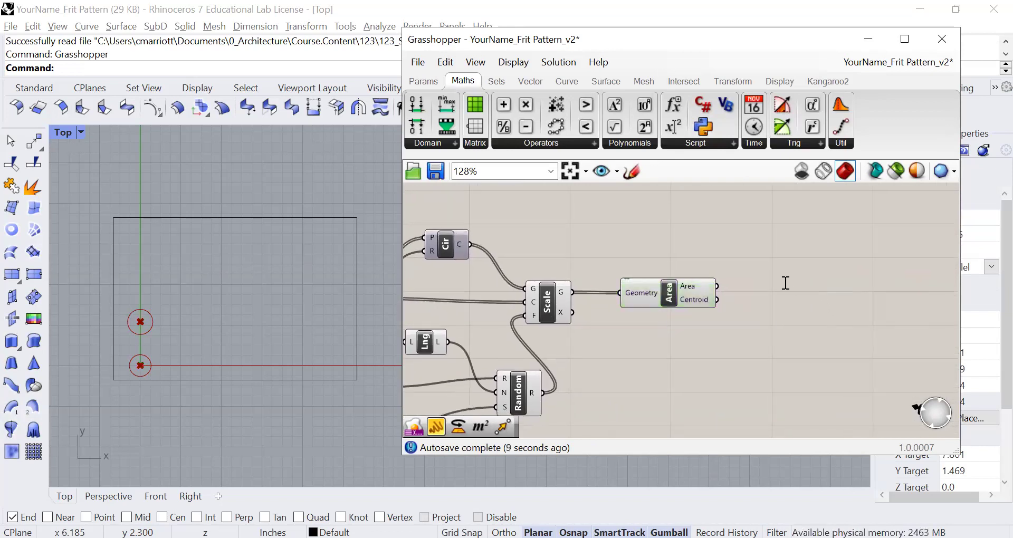
pyautogui.doubleClick(784, 285)
pyautogui.write('panel')
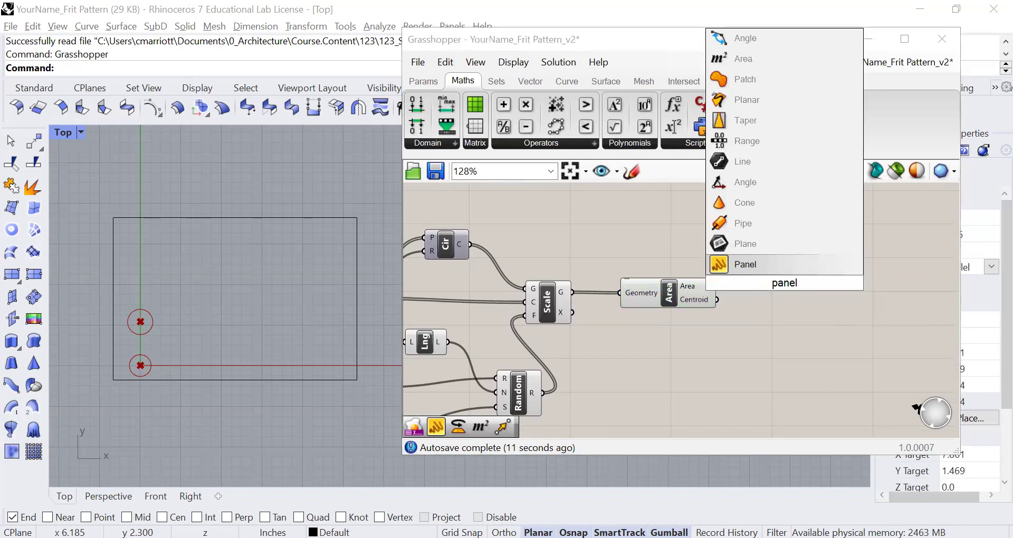
pyautogui.press('Return')
pyautogui.moveTo(751, 283); pyautogui.dragTo(716, 289)
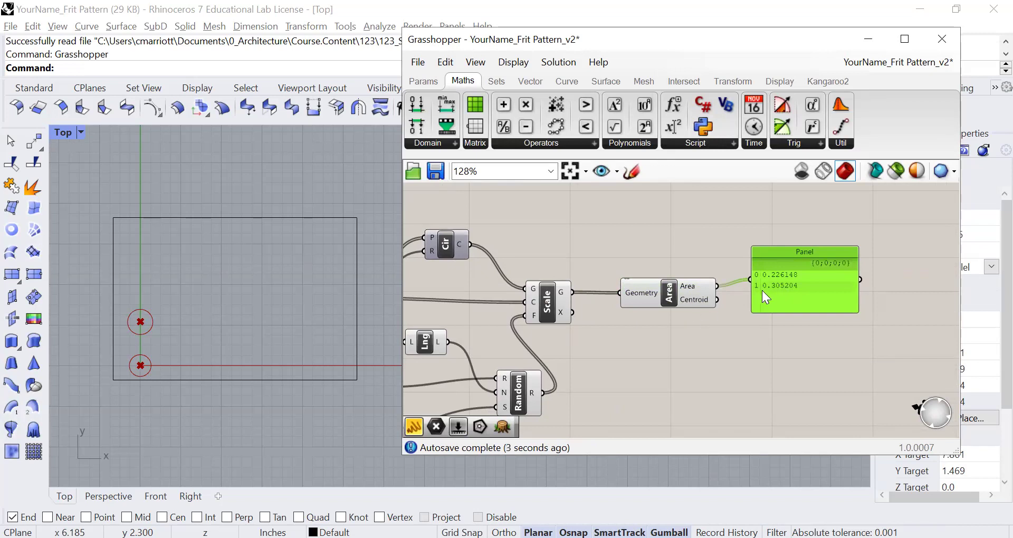
pyautogui.scroll(4, 772, 286)
pyautogui.scroll(1, 772, 286)
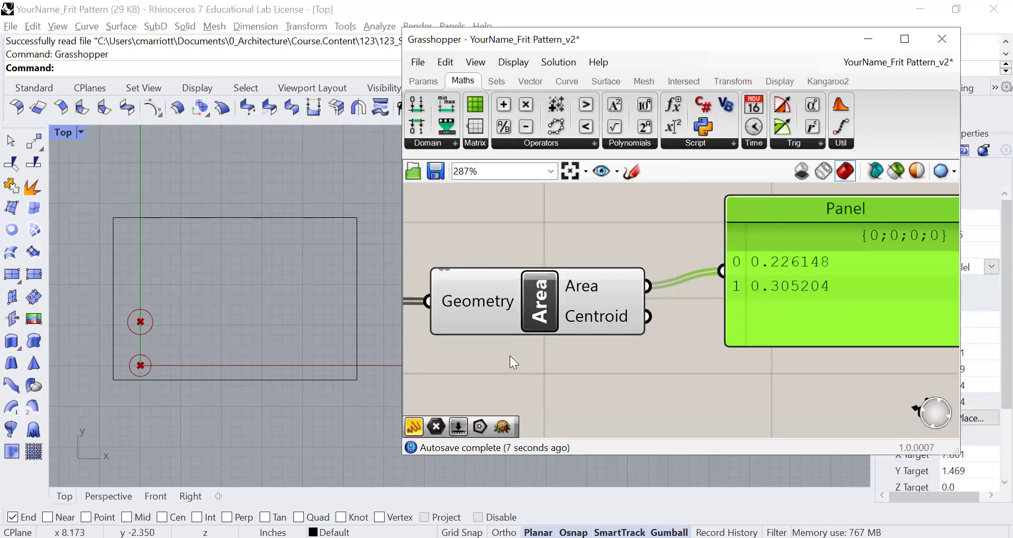
# Set the hex grid's Size slider to about 0.42 and Extent X to 2
pyautogui.scroll(-5, 509, 355)
pyautogui.moveTo(505, 363); pyautogui.dragTo(665, 308, button='right')
pyautogui.moveTo(556, 334); pyautogui.dragTo(704, 345, button='right')
pyautogui.moveTo(547, 354); pyautogui.dragTo(590, 359, button='right')
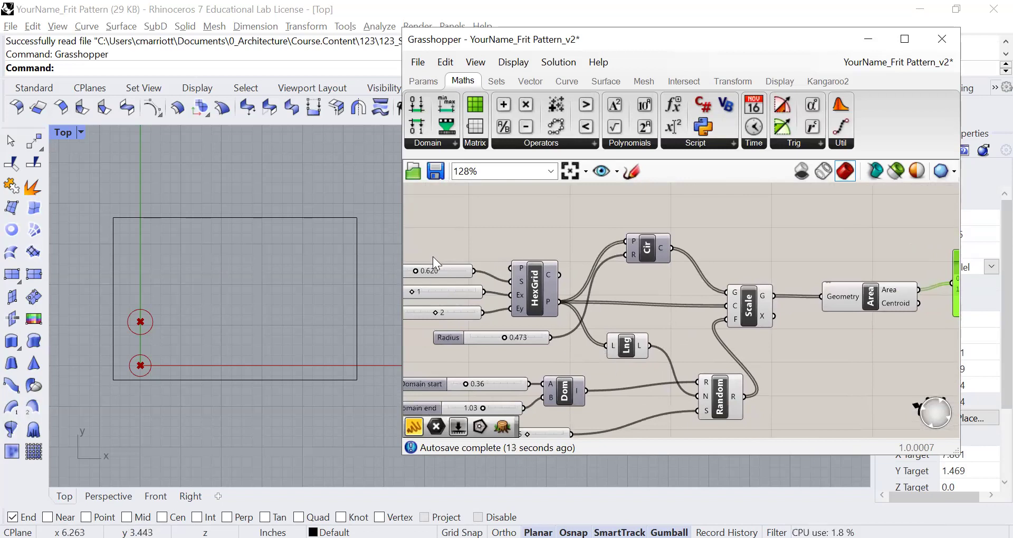
pyautogui.moveTo(420, 273); pyautogui.dragTo(420, 274)
pyautogui.moveTo(464, 313); pyautogui.dragTo(541, 306, button='right')
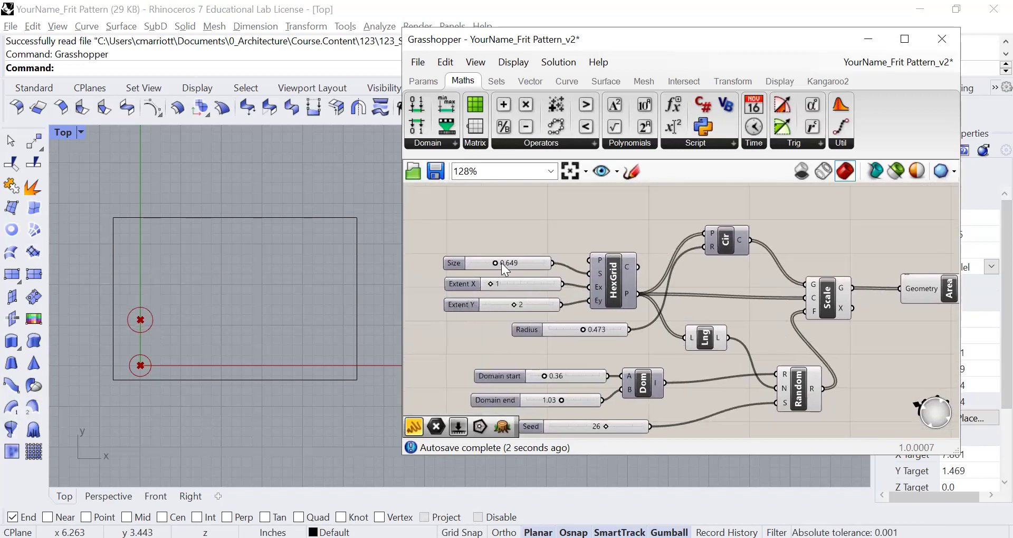
pyautogui.moveTo(491, 262); pyautogui.dragTo(484, 262)
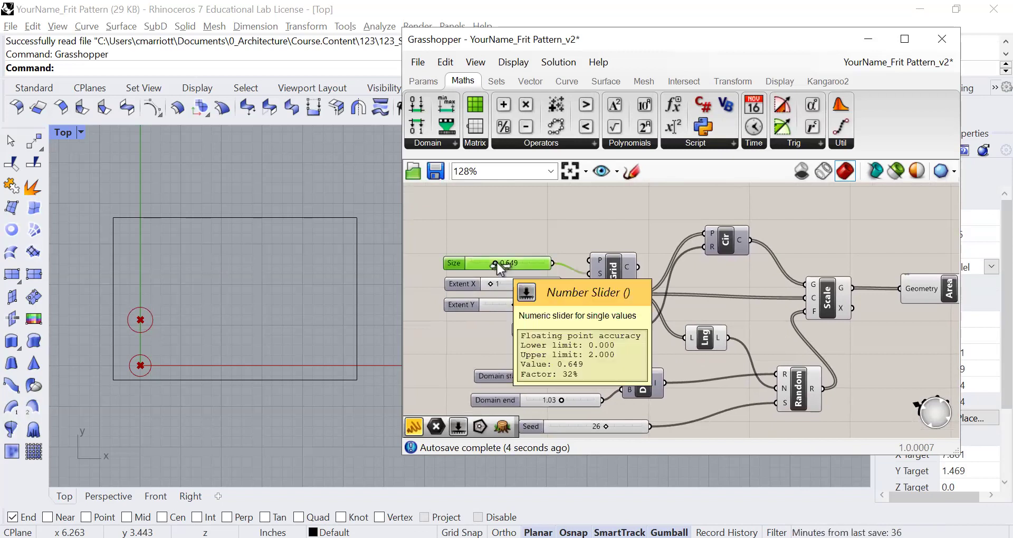
pyautogui.moveTo(488, 285); pyautogui.dragTo(490, 290)
# Make the area Panel taller so the values of both data branches fit inside it
pyautogui.scroll(-4, 581, 288)
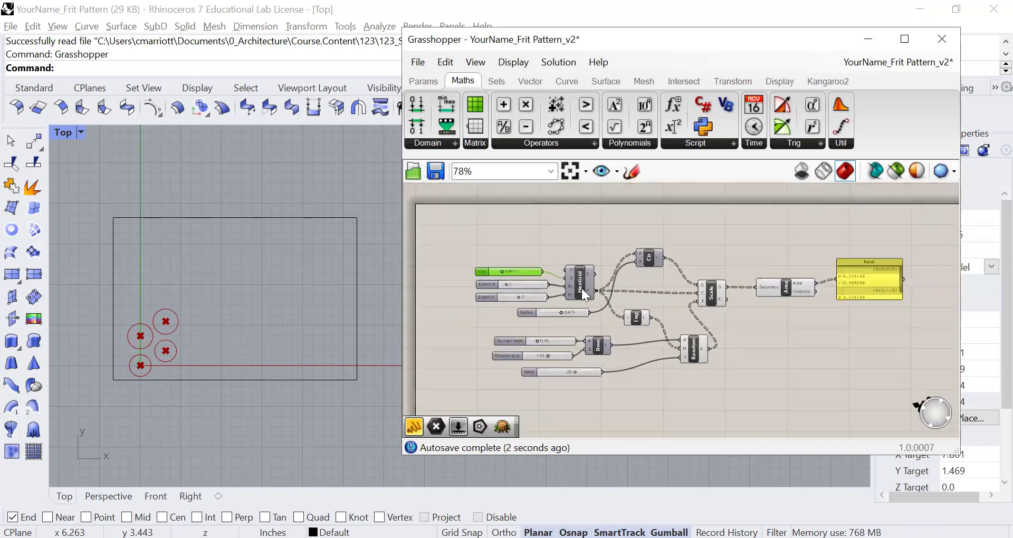
pyautogui.scroll(5, 872, 294)
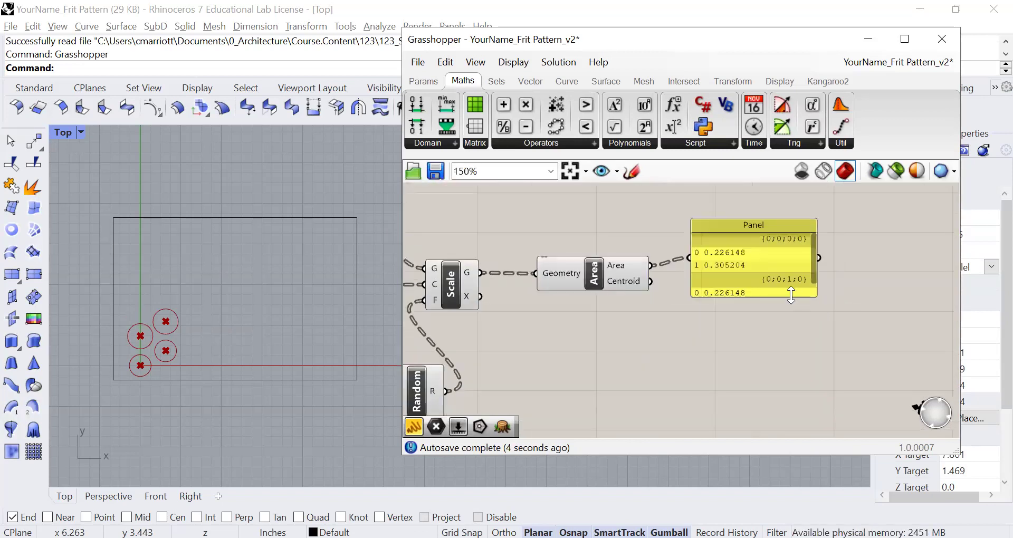
pyautogui.moveTo(783, 295); pyautogui.dragTo(780, 330)
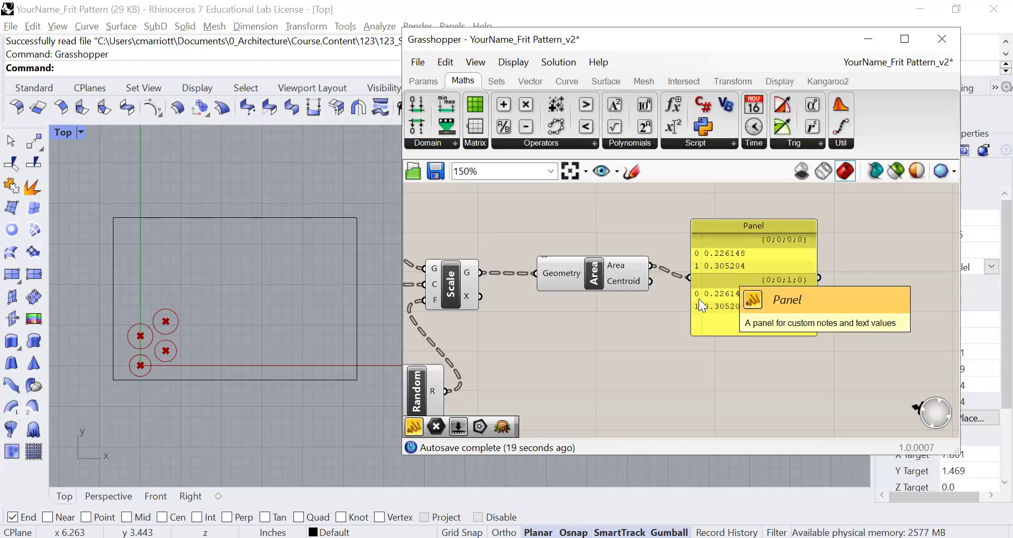
# Add a Mass Addition component on the canvas beyond the area Panel
pyautogui.scroll(-1, 661, 324)
pyautogui.moveTo(670, 342); pyautogui.dragTo(596, 353, button='right')
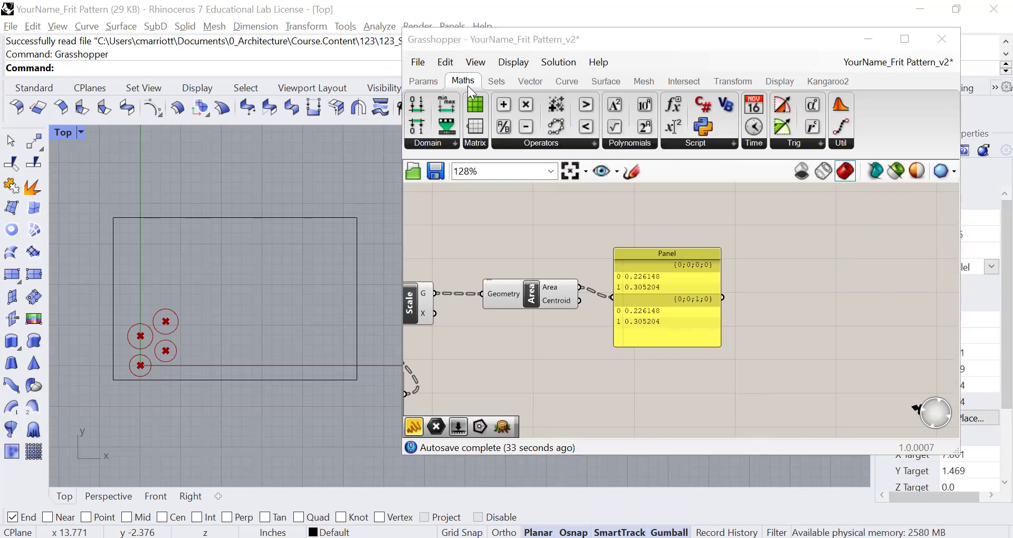
pyautogui.moveTo(554, 105); pyautogui.dragTo(823, 295)
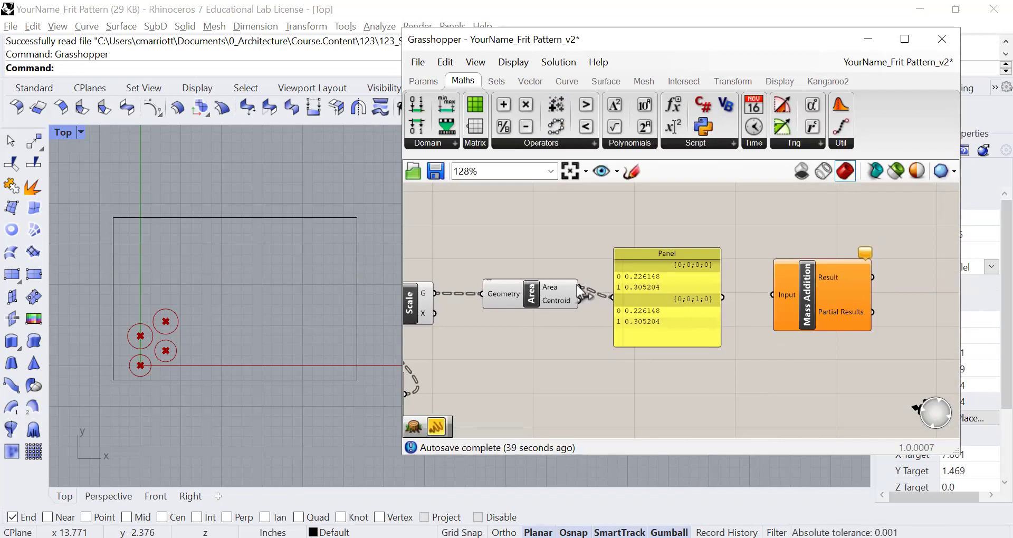
# Connect the Area output to the Mass Addition input and move the Mass Addition component slightly up and away from the area Panel
pyautogui.moveTo(722, 297); pyautogui.dragTo(768, 292)
pyautogui.scroll(-2, 834, 338)
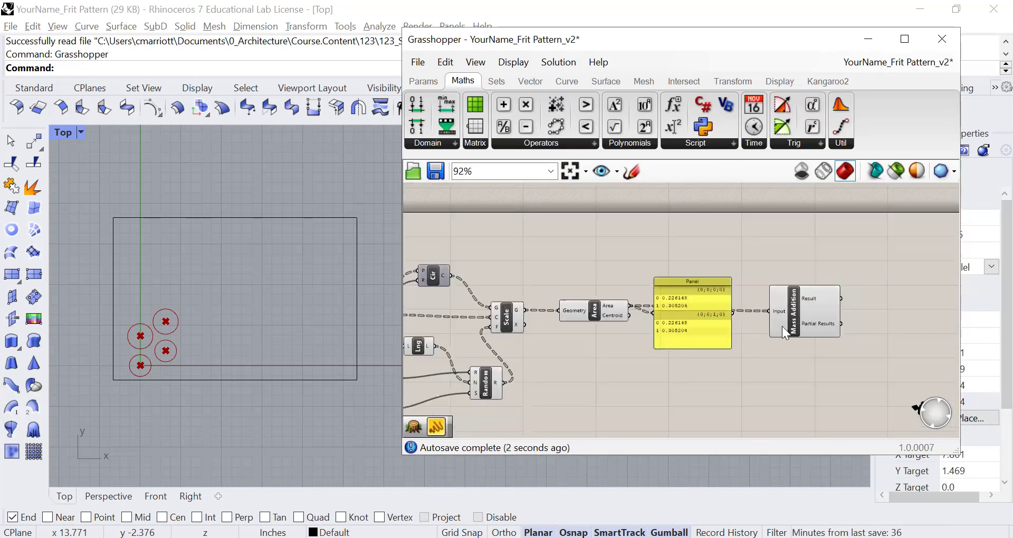
pyautogui.moveTo(804, 321); pyautogui.dragTo(816, 299)
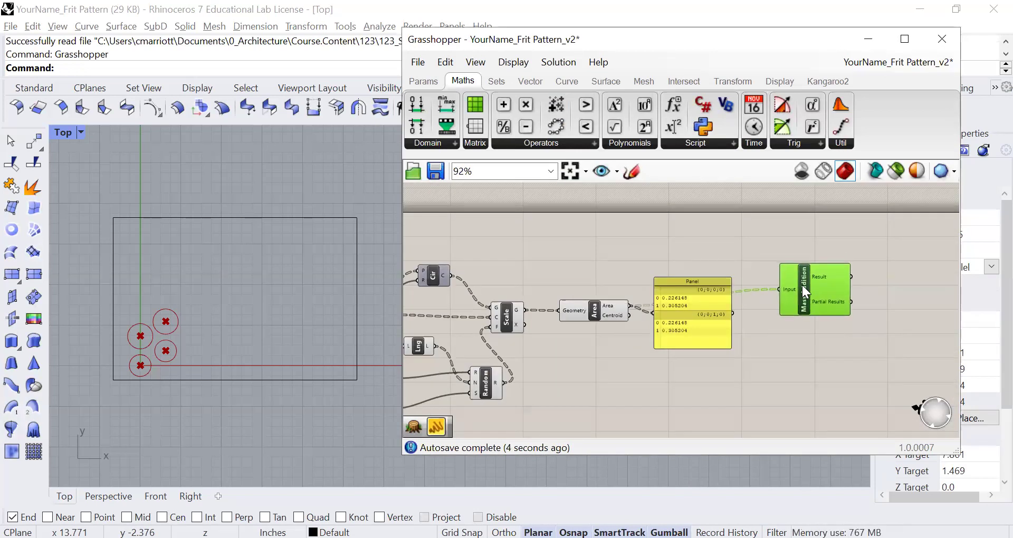
# Add a Panel after Mass Addition, stretched taller to fit several branches, and connect the Result output to it
pyautogui.moveTo(816, 369); pyautogui.dragTo(674, 347, button='right')
pyautogui.scroll(1, 739, 298)
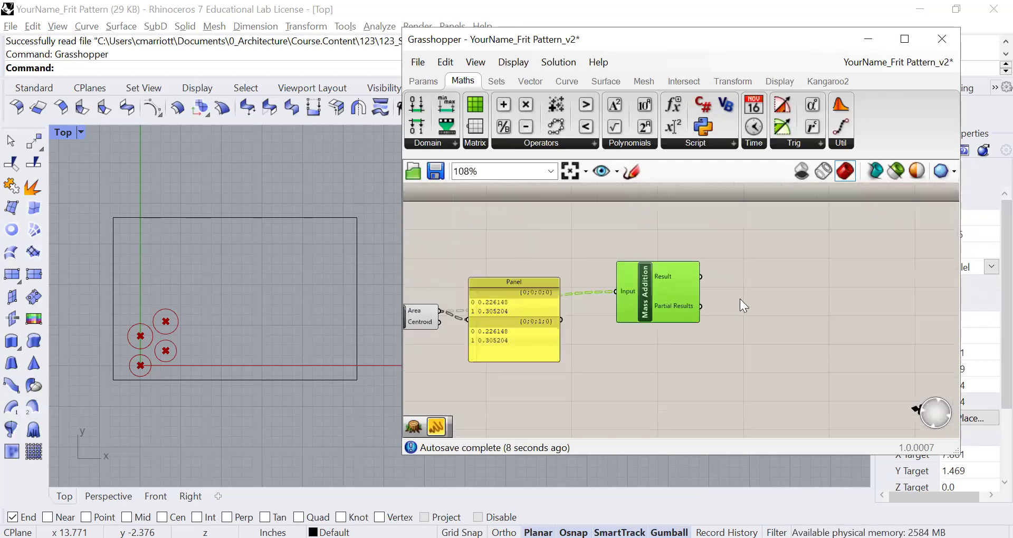
pyautogui.click(744, 300)
pyautogui.doubleClick(743, 301)
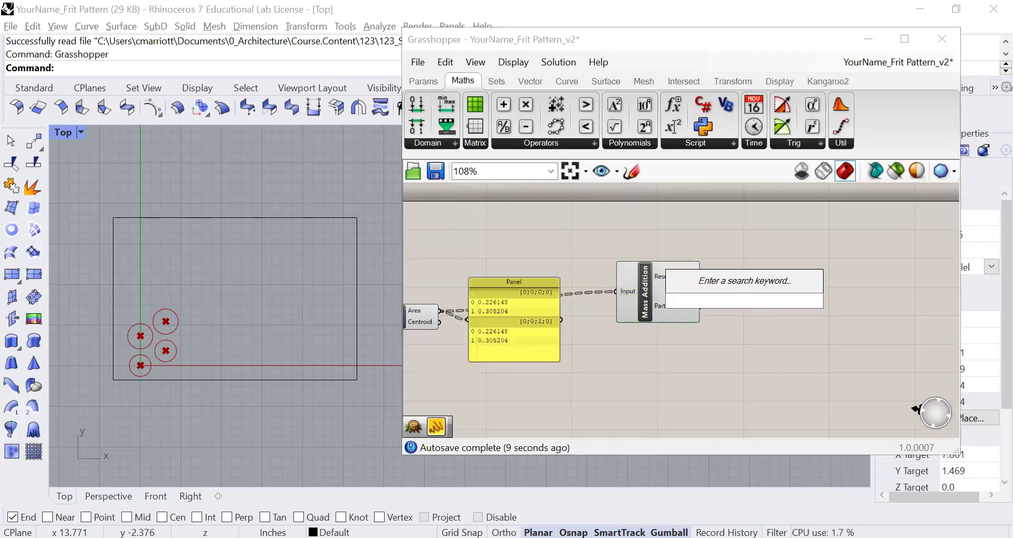
pyautogui.write('pael')
pyautogui.press('BackSpace')
pyautogui.press('BackSpace')
pyautogui.write('nel')
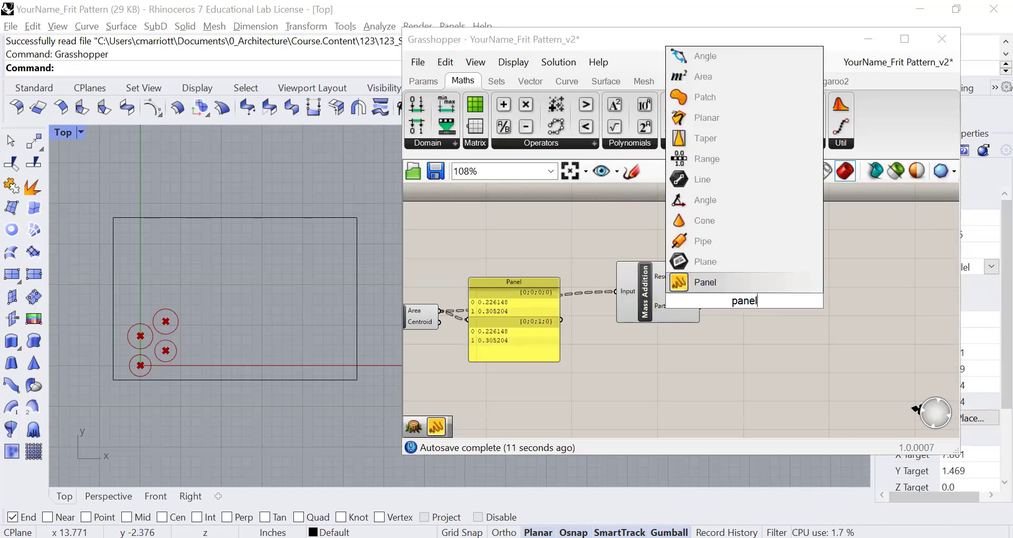
pyautogui.press('Return')
pyautogui.moveTo(744, 300); pyautogui.dragTo(774, 297)
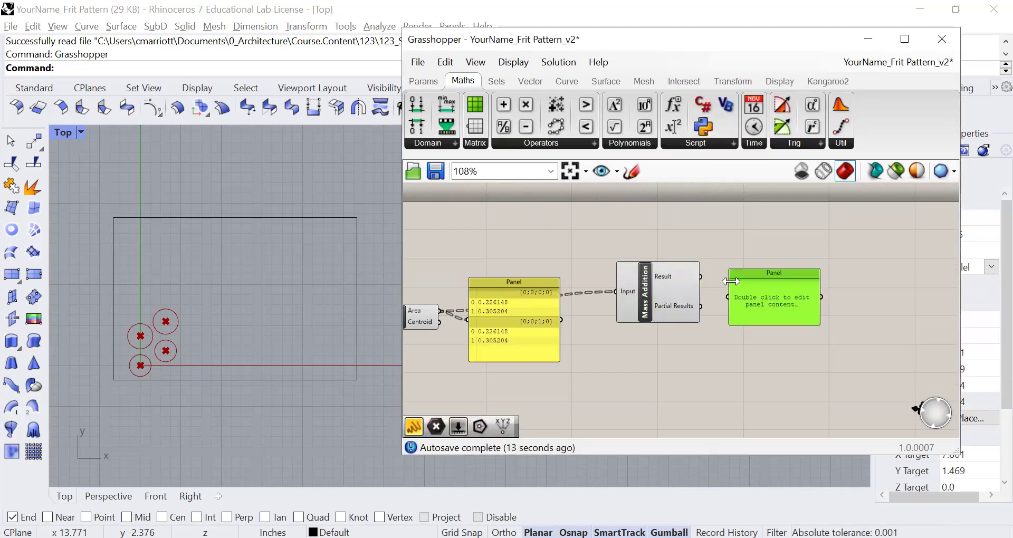
pyautogui.moveTo(700, 277); pyautogui.dragTo(727, 297)
pyautogui.moveTo(793, 320); pyautogui.dragTo(801, 394)
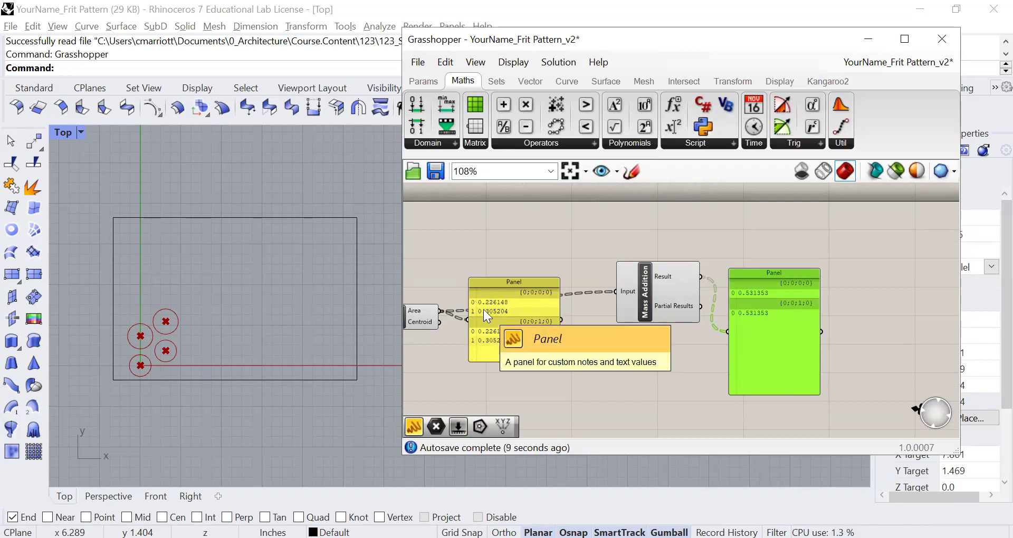
# Set the hex grid's Extent Y slider to 3
pyautogui.scroll(-1, 523, 225)
pyautogui.moveTo(588, 235); pyautogui.dragTo(804, 252, button='right')
pyautogui.moveTo(699, 317); pyautogui.dragTo(837, 313, button='right')
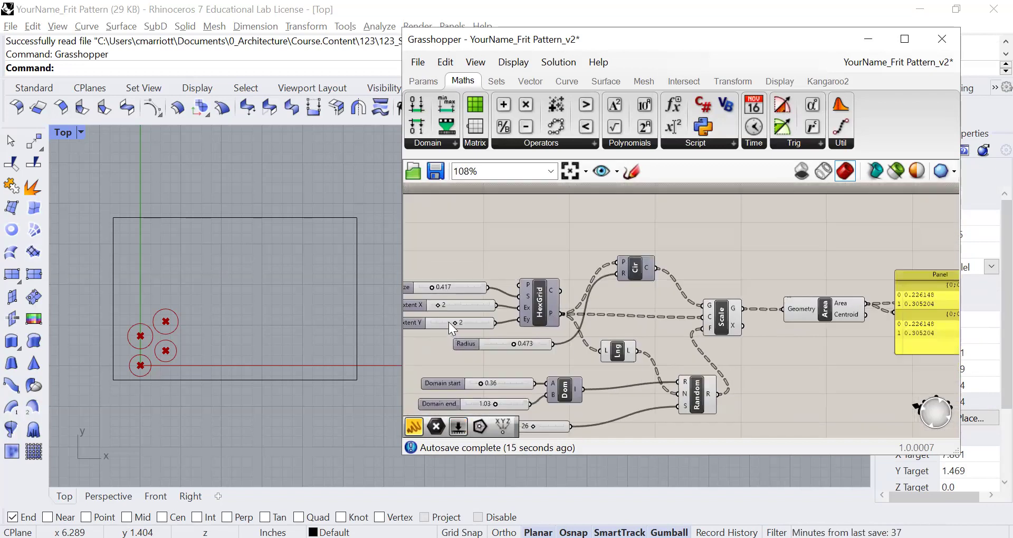
pyautogui.moveTo(452, 322); pyautogui.dragTo(458, 324)
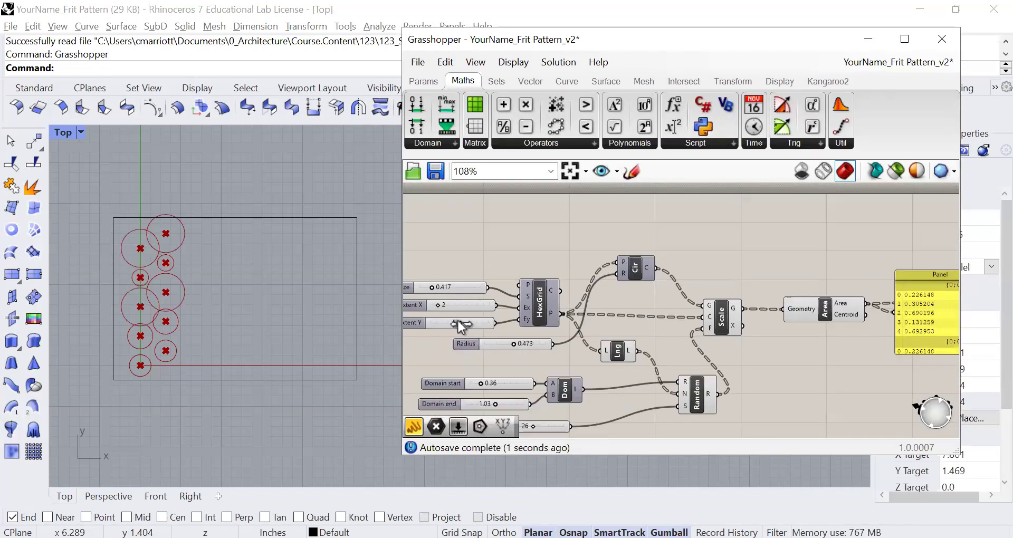
pyautogui.scroll(3, 459, 324)
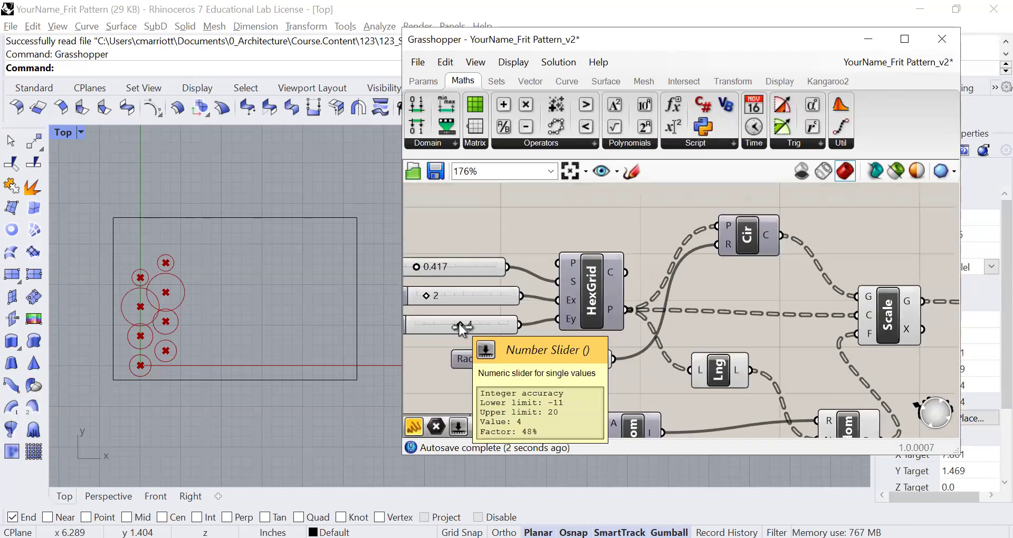
pyautogui.moveTo(459, 324); pyautogui.dragTo(459, 322)
# Make the area Panel taller so that all values of both data branches fit inside it
pyautogui.scroll(-1, 464, 322)
pyautogui.moveTo(689, 315); pyautogui.dragTo(333, 303, button='right')
pyautogui.moveTo(596, 300); pyautogui.dragTo(462, 282, button='right')
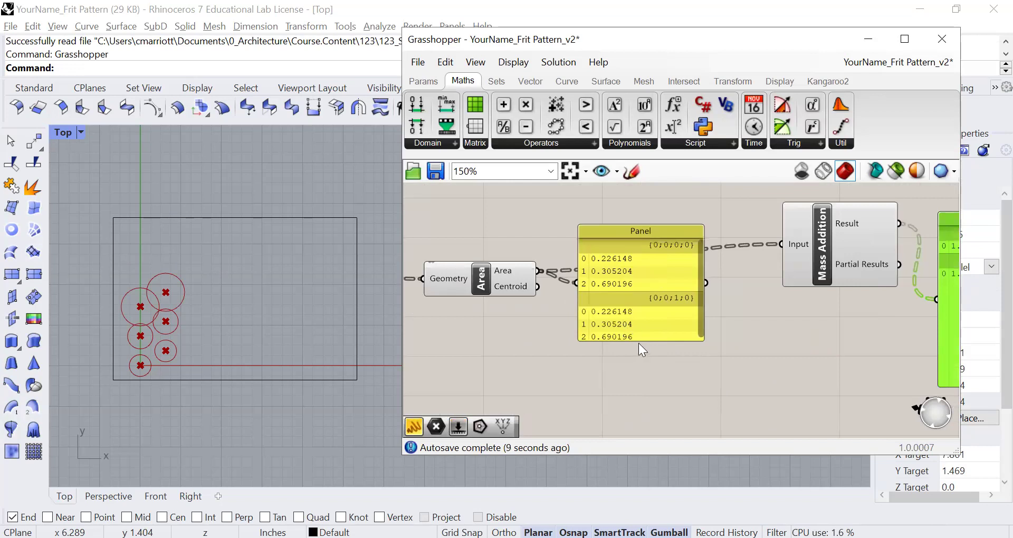
pyautogui.moveTo(636, 341); pyautogui.dragTo(636, 402)
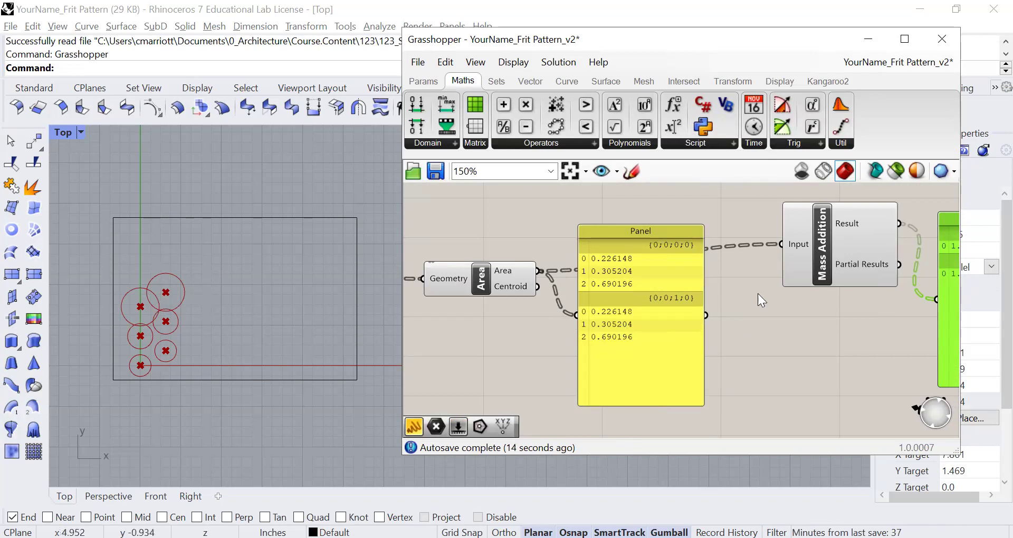
# Move the Panel with the summed areas farther away from Mass Addition to make room on the canvas
pyautogui.scroll(-3, 758, 295)
pyautogui.moveTo(669, 263); pyautogui.dragTo(568, 267, button='right')
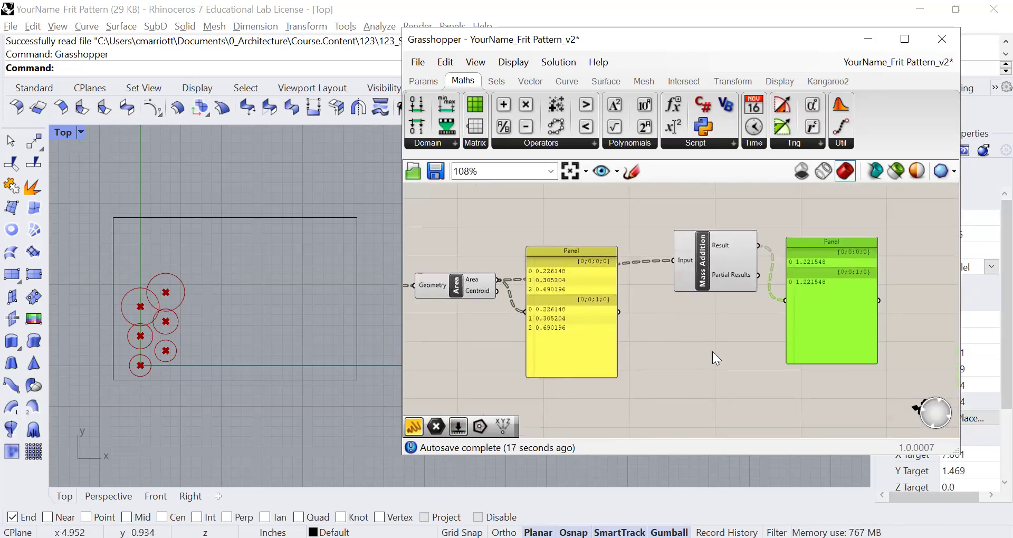
pyautogui.scroll(1, 710, 350)
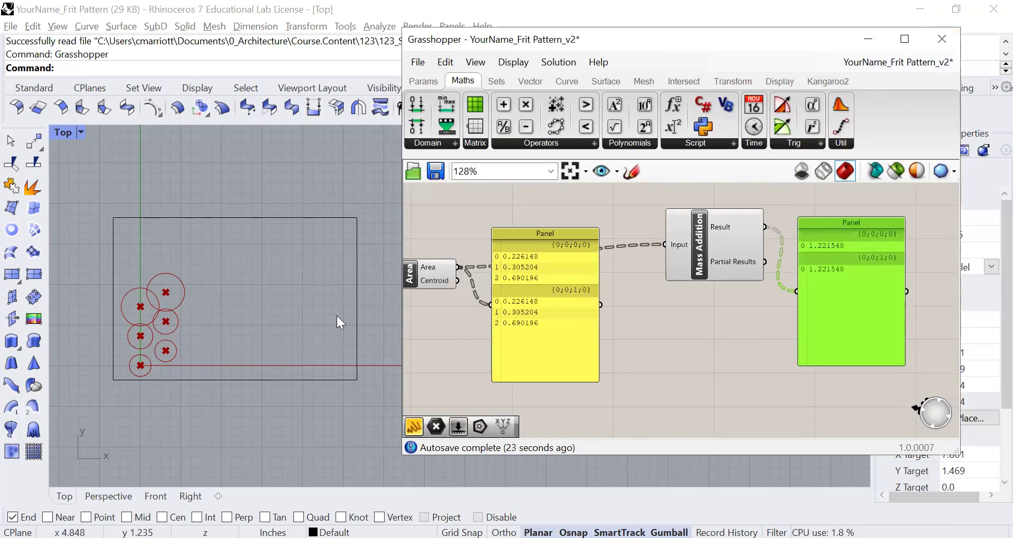
pyautogui.moveTo(672, 326); pyautogui.dragTo(674, 361, button='right')
pyautogui.moveTo(855, 329); pyautogui.dragTo(897, 340)
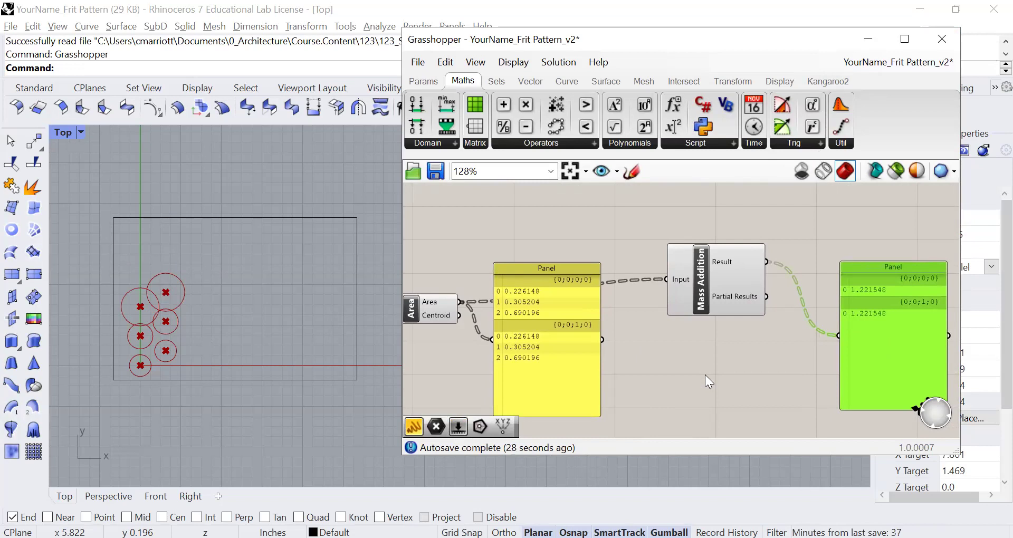
# Add a Flatten Tree component between the area Panel and Mass Addition, shifting Mass Addition over to make room
pyautogui.click(670, 361)
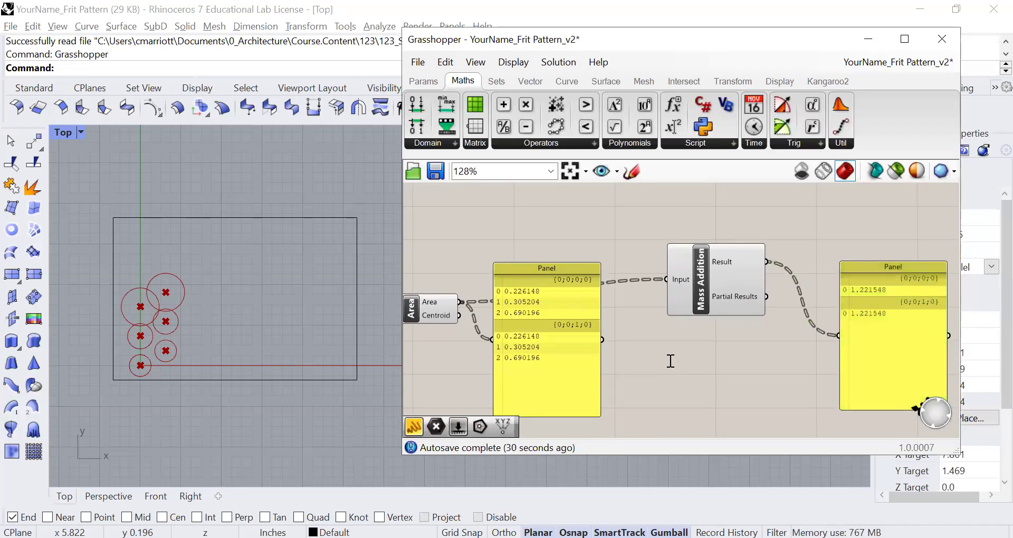
pyautogui.doubleClick(670, 361)
pyautogui.write('fla')
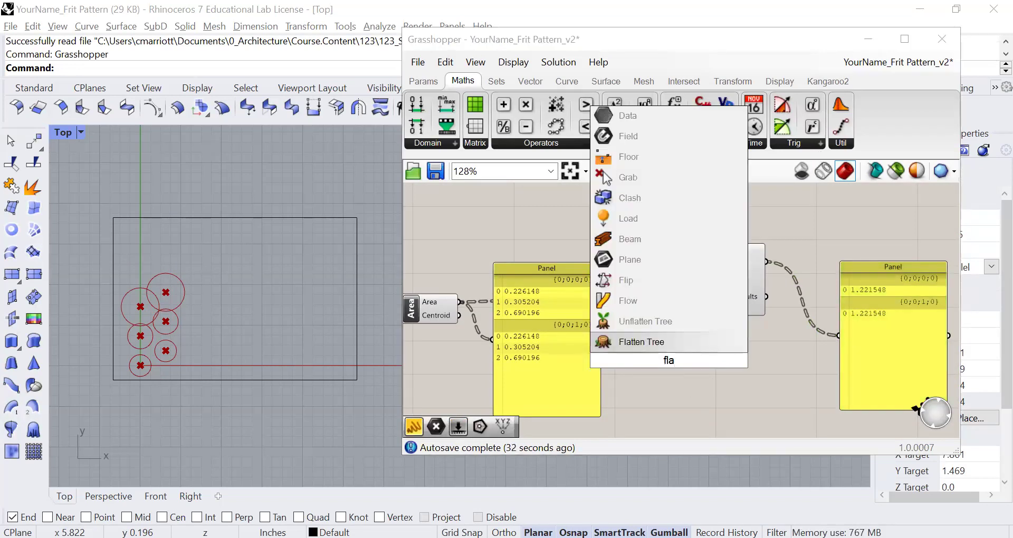
pyautogui.click(646, 343)
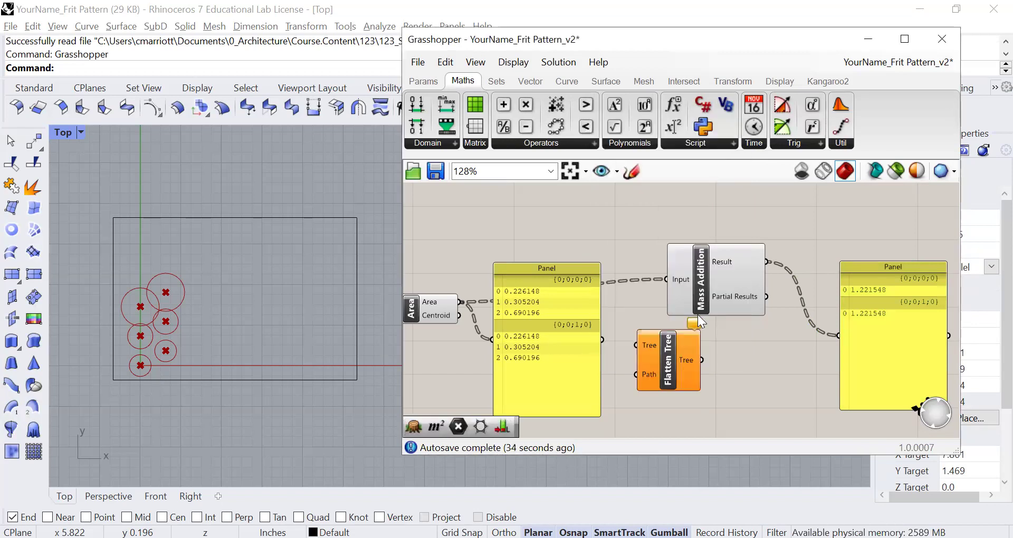
pyautogui.moveTo(713, 298); pyautogui.dragTo(746, 305)
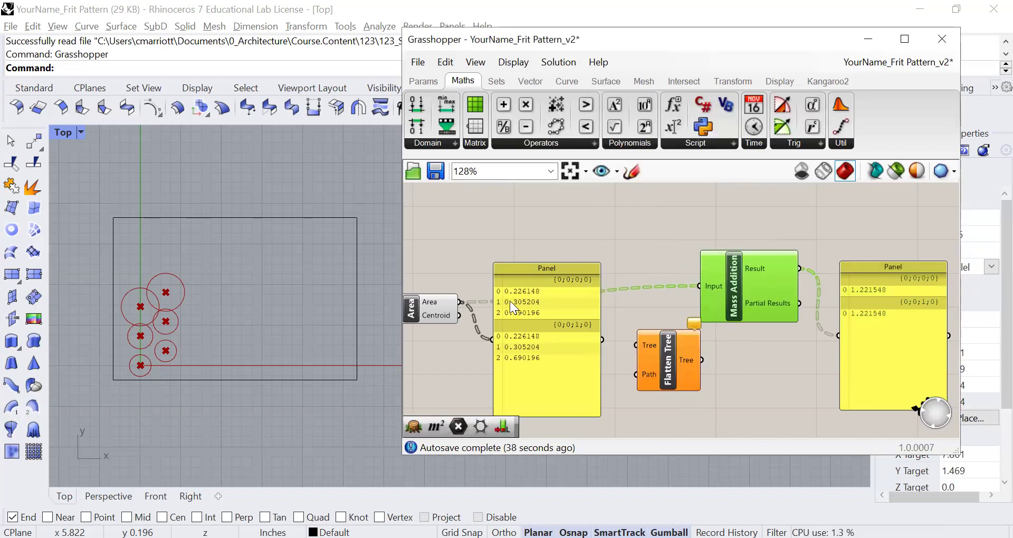
pyautogui.moveTo(648, 362); pyautogui.dragTo(630, 335)
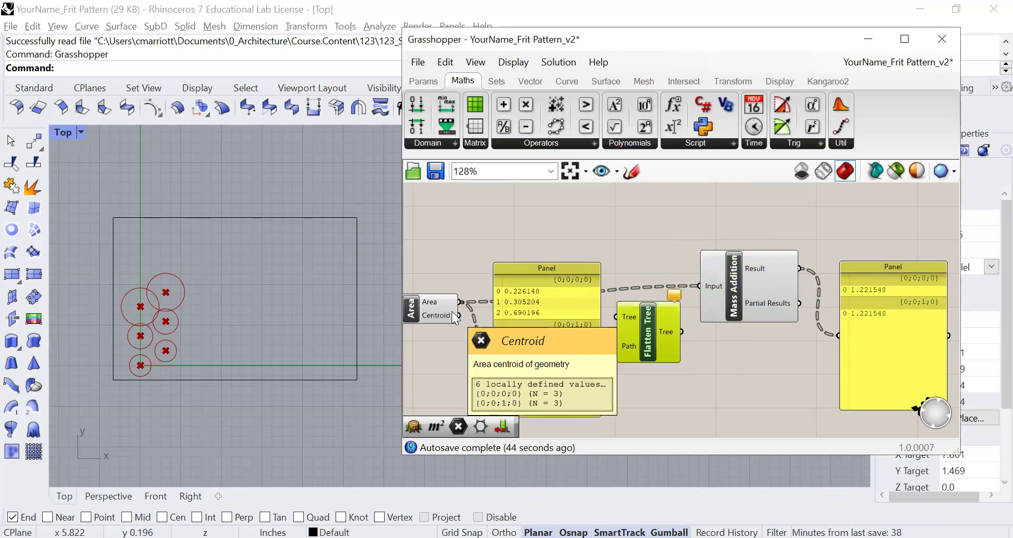
# Disconnect Area from Mass Addition and route the Area output through Flatten Tree into the Mass Addition input
pyautogui.moveTo(456, 301)
pyautogui.keyDown('ctrl'); pyautogui.moveTo(455, 300); pyautogui.dragTo(698, 286); pyautogui.keyUp('ctrl')
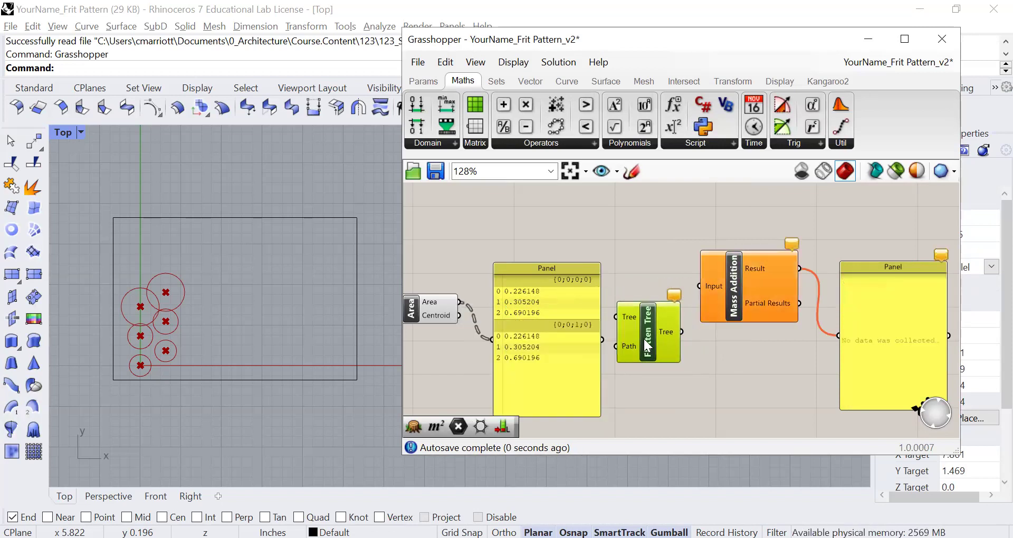
pyautogui.moveTo(457, 302); pyautogui.dragTo(614, 323)
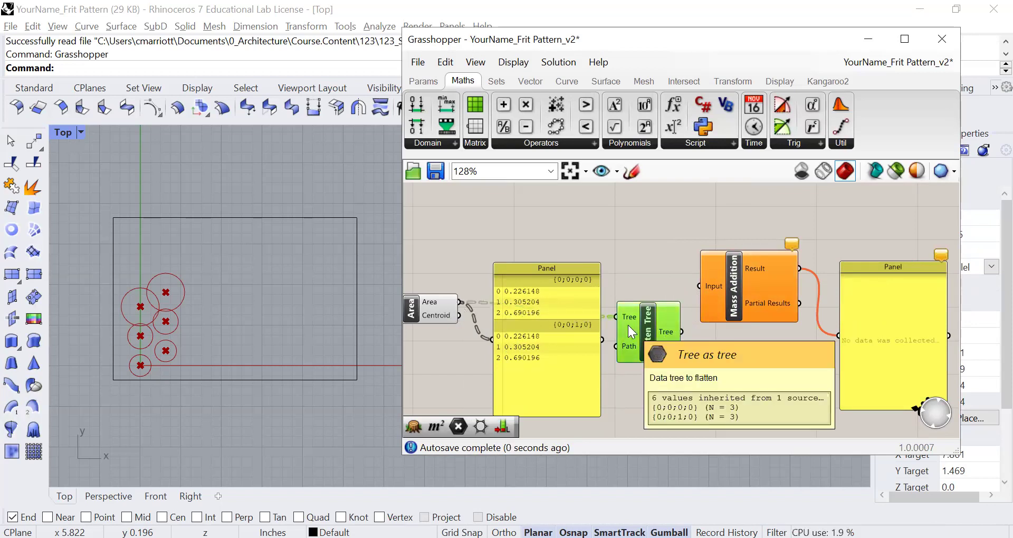
pyautogui.moveTo(681, 332); pyautogui.dragTo(695, 286)
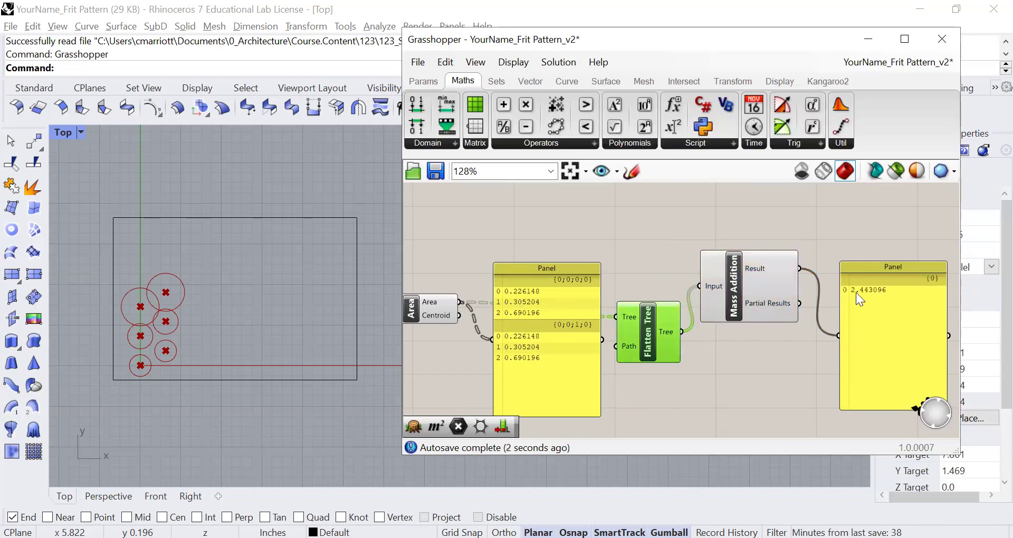
# Read the flattened total in the result Panel and compare it with the circle areas and the whole definition
pyautogui.scroll(4, 876, 289)
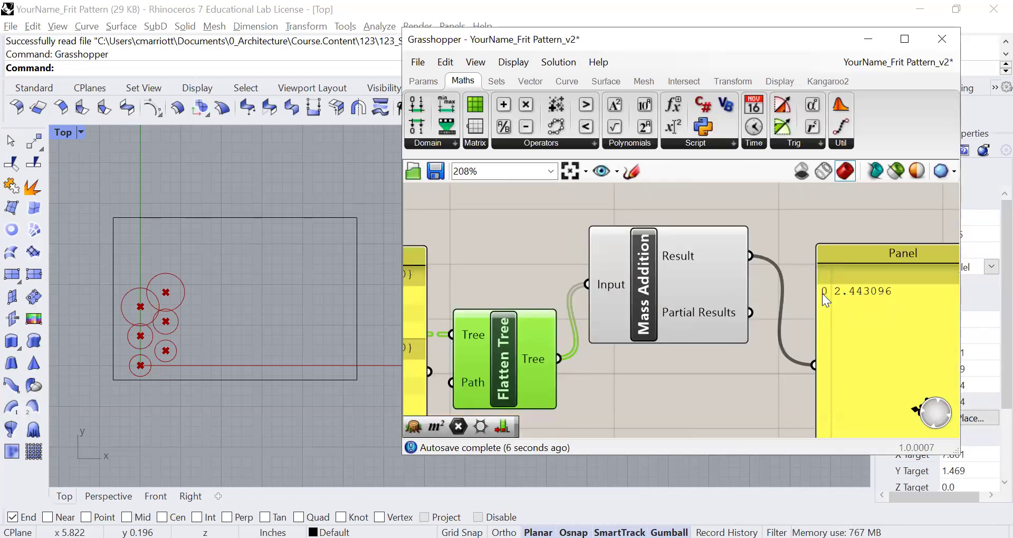
pyautogui.scroll(-10, 822, 293)
pyautogui.moveTo(593, 400); pyautogui.dragTo(650, 389, button='right')
pyautogui.moveTo(488, 379); pyautogui.dragTo(525, 369, button='right')
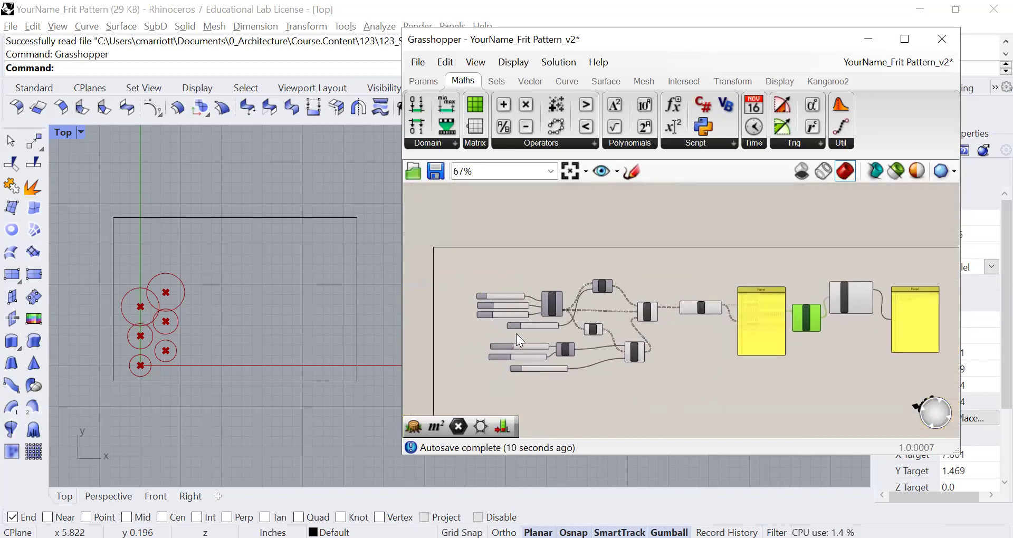
pyautogui.scroll(2, 515, 333)
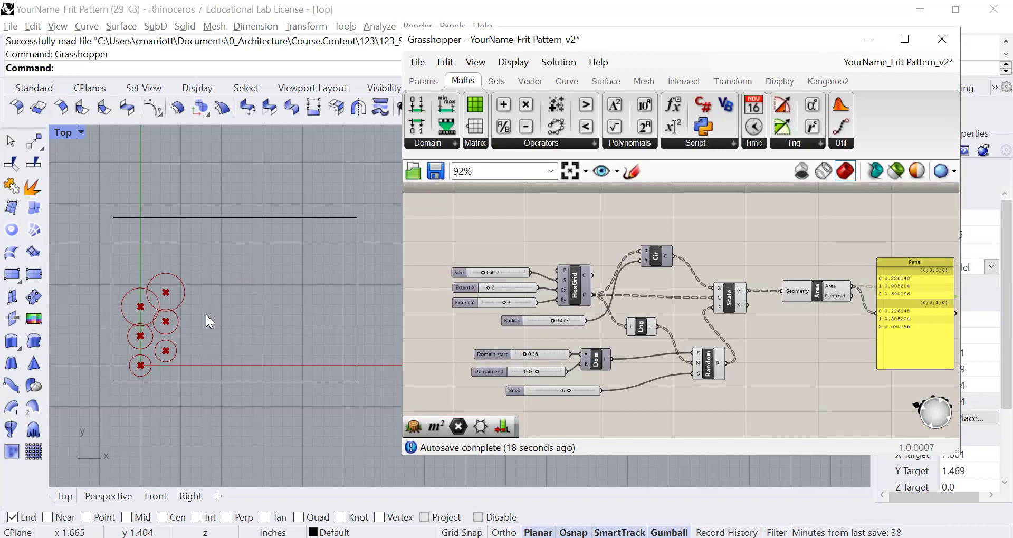
pyautogui.moveTo(923, 338); pyautogui.dragTo(815, 319, button='right')
pyautogui.scroll(5, 907, 307)
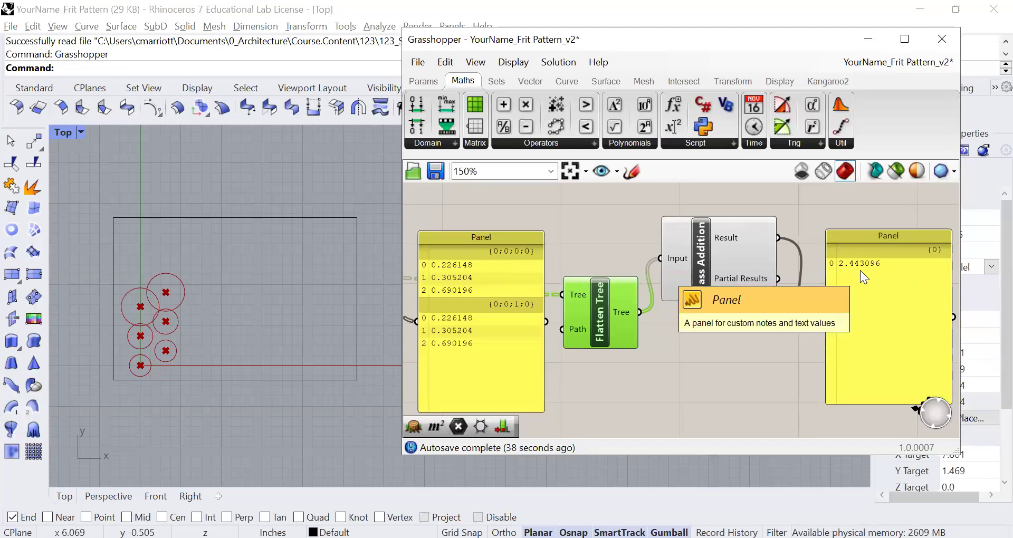
# Set the hex grid's Extent X slider to 9 and Extent Y to 5 to fill the rectangle with circles
pyautogui.moveTo(639, 363); pyautogui.dragTo(822, 334, button='right')
pyautogui.moveTo(569, 354); pyautogui.dragTo(841, 389, button='right')
pyautogui.moveTo(520, 404); pyautogui.dragTo(717, 344, button='right')
pyautogui.moveTo(601, 342); pyautogui.dragTo(677, 379, button='right')
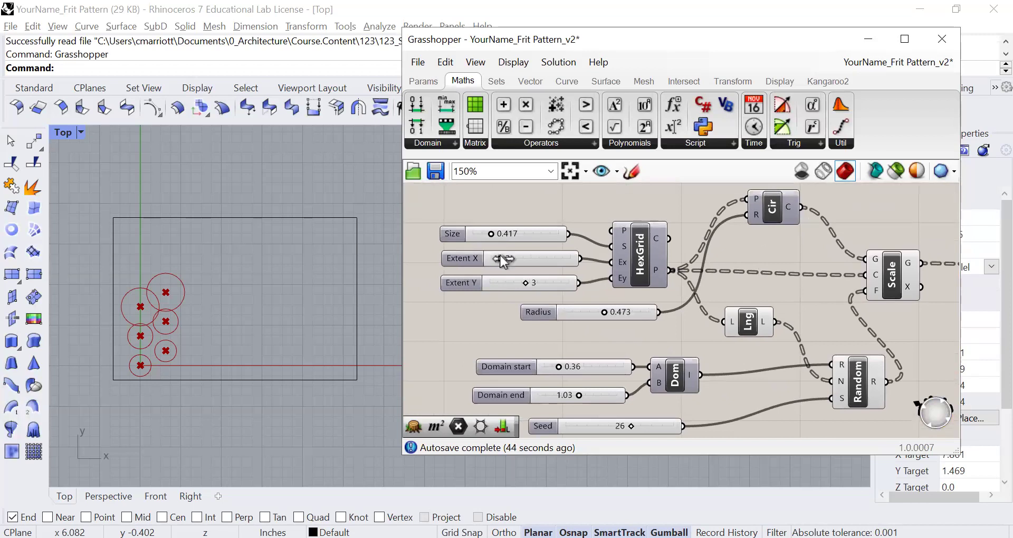
pyautogui.moveTo(502, 257); pyautogui.dragTo(531, 282)
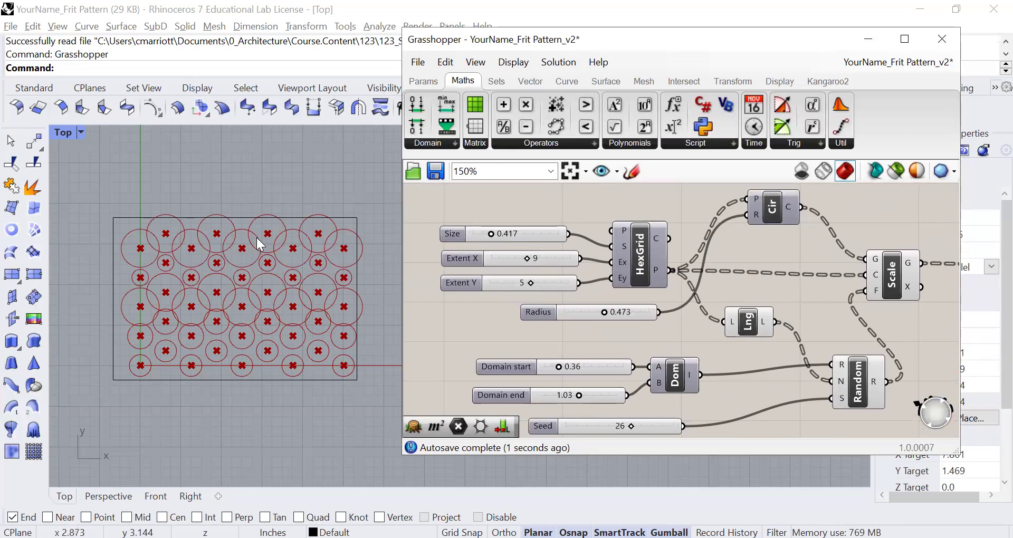
# Reduce the circle Radius slider to 0.330 so that the circles no longer overlap
pyautogui.scroll(1, 258, 238)
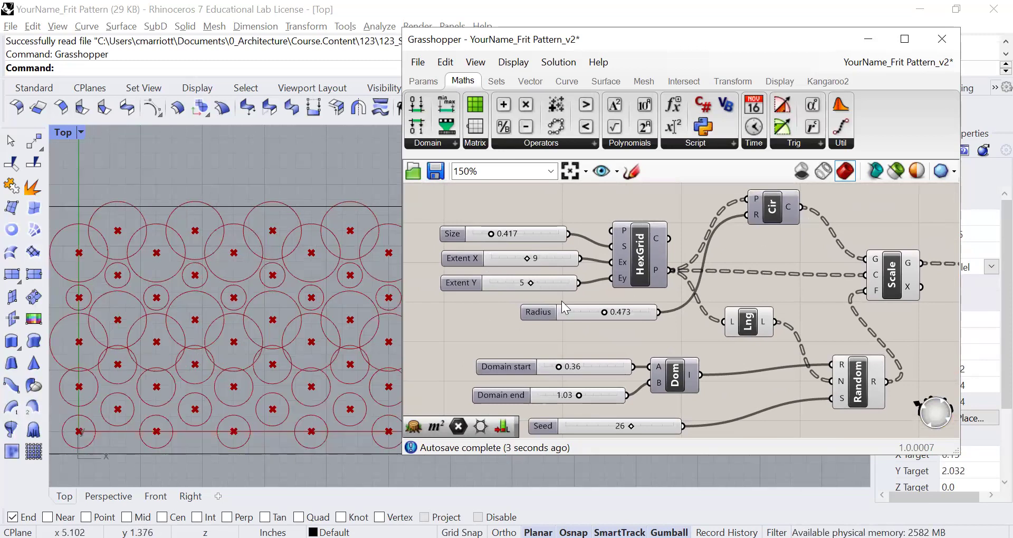
pyautogui.moveTo(605, 311); pyautogui.dragTo(593, 311)
pyautogui.scroll(-2, 589, 310)
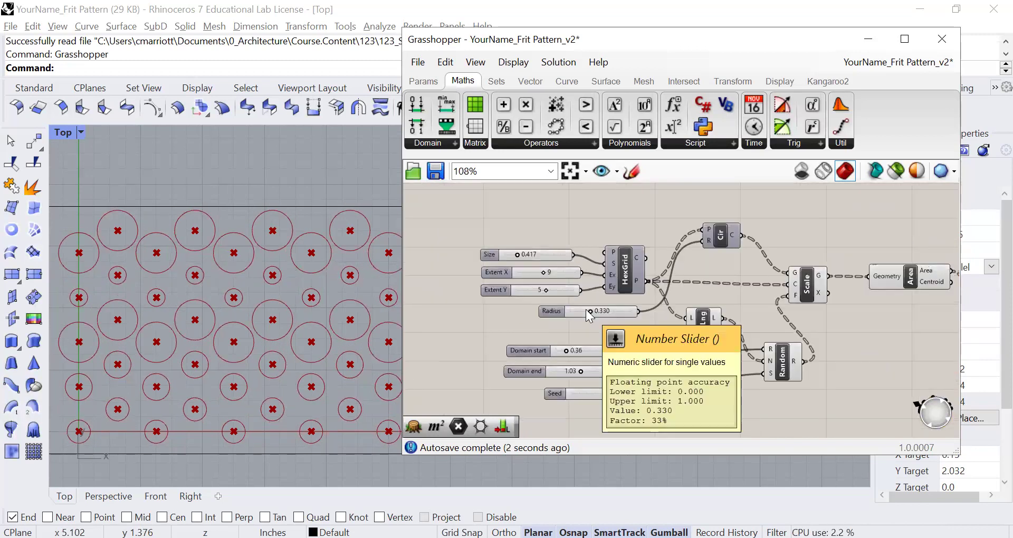
# Check the total circle area in the result Panel, then look back over the individual areas and the Area component
pyautogui.scroll(-2, 588, 312)
pyautogui.moveTo(897, 306); pyautogui.dragTo(773, 309, button='right')
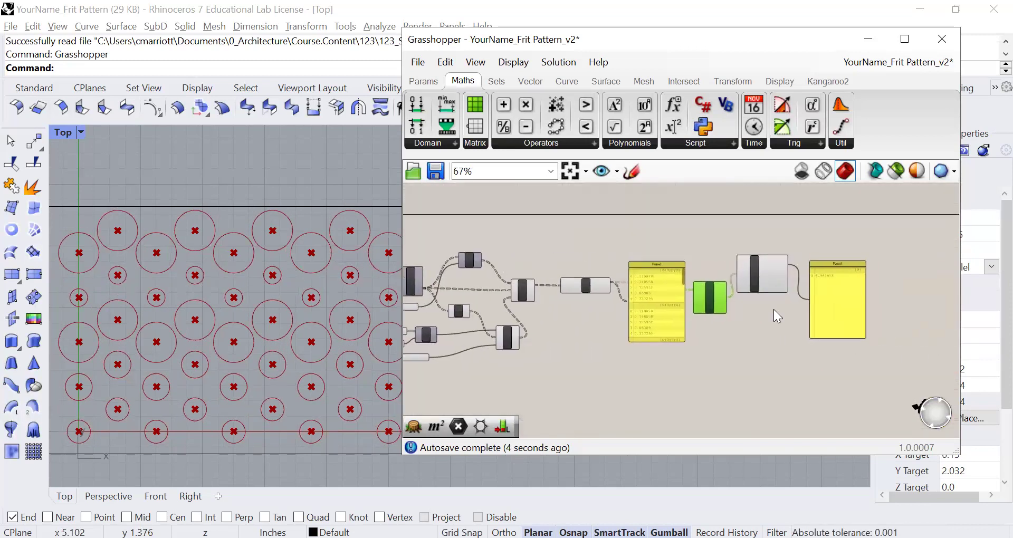
pyautogui.scroll(7, 788, 278)
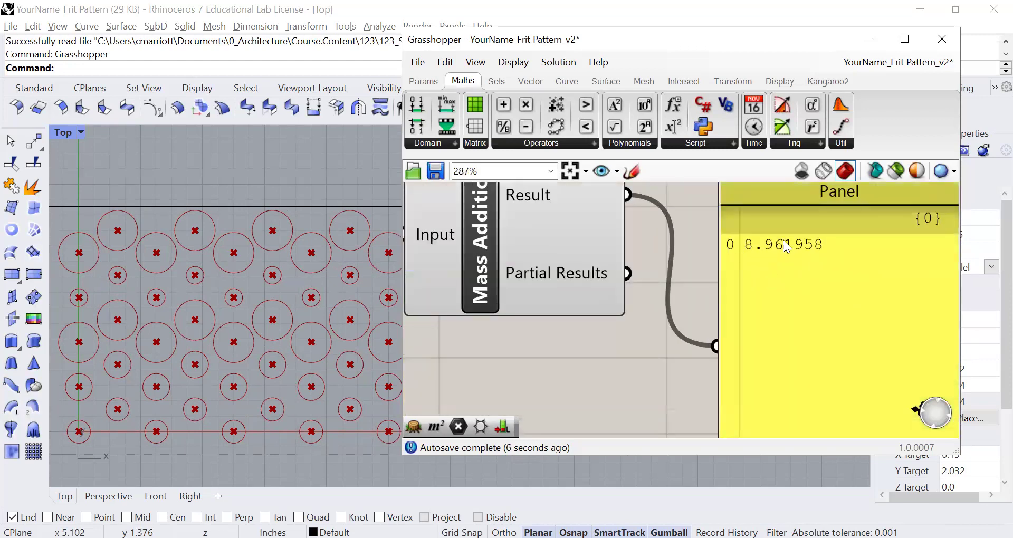
pyautogui.scroll(-3, 650, 336)
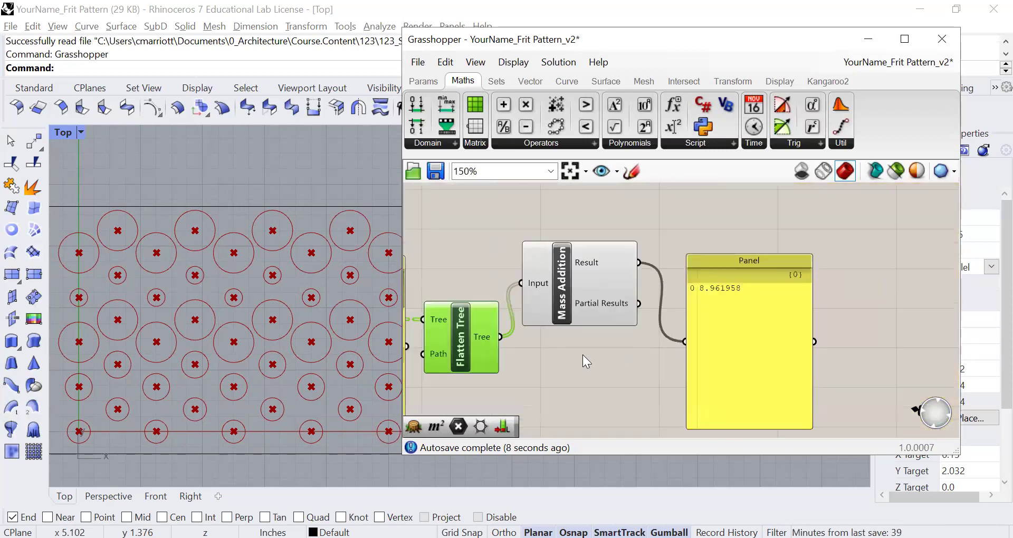
pyautogui.moveTo(548, 359); pyautogui.dragTo(649, 344, button='right')
pyautogui.moveTo(580, 349); pyautogui.dragTo(799, 331, button='right')
pyautogui.moveTo(500, 368); pyautogui.dragTo(657, 379, button='right')
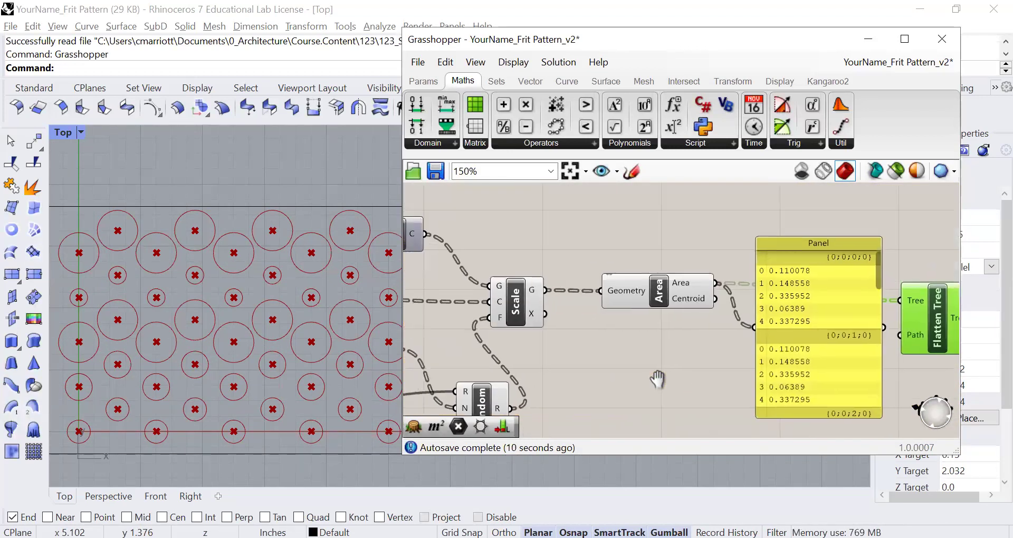
# Raise the Domain start slider to 0.79 so the random circle scaling varies less
pyautogui.moveTo(579, 364); pyautogui.dragTo(730, 342, button='right')
pyautogui.moveTo(543, 358)
pyautogui.mouseDown(button='right')
pyautogui.moveTo(622, 356)
pyautogui.moveTo(724, 315)
pyautogui.mouseUp(button='right')
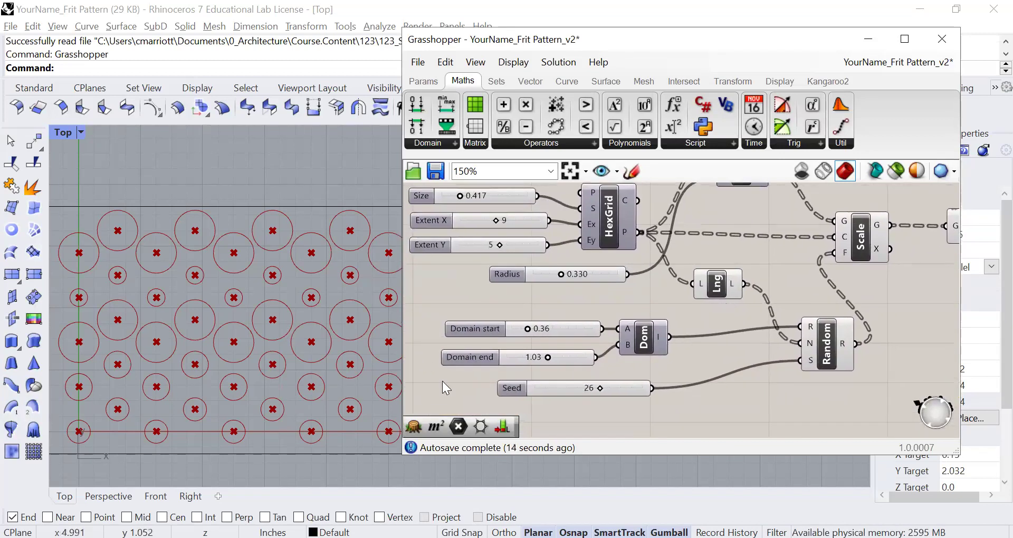
pyautogui.scroll(4, 442, 381)
pyautogui.moveTo(590, 352); pyautogui.dragTo(596, 350)
pyautogui.moveTo(565, 303); pyautogui.dragTo(596, 308)
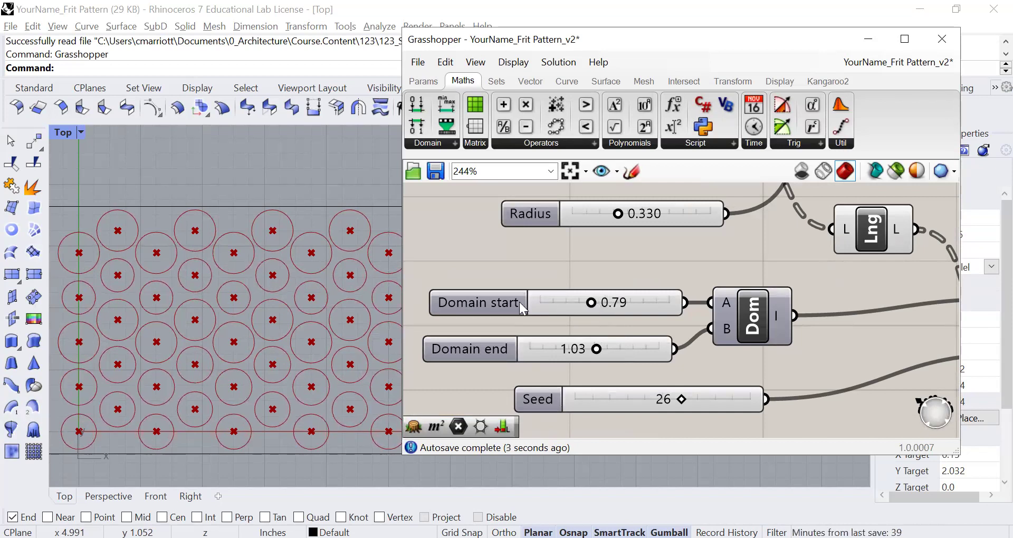
# Check the total circle area in the Mass Addition result Panel, then review the definition back towards the Scale and Random components
pyautogui.scroll(-3, 518, 302)
pyautogui.scroll(-2, 684, 356)
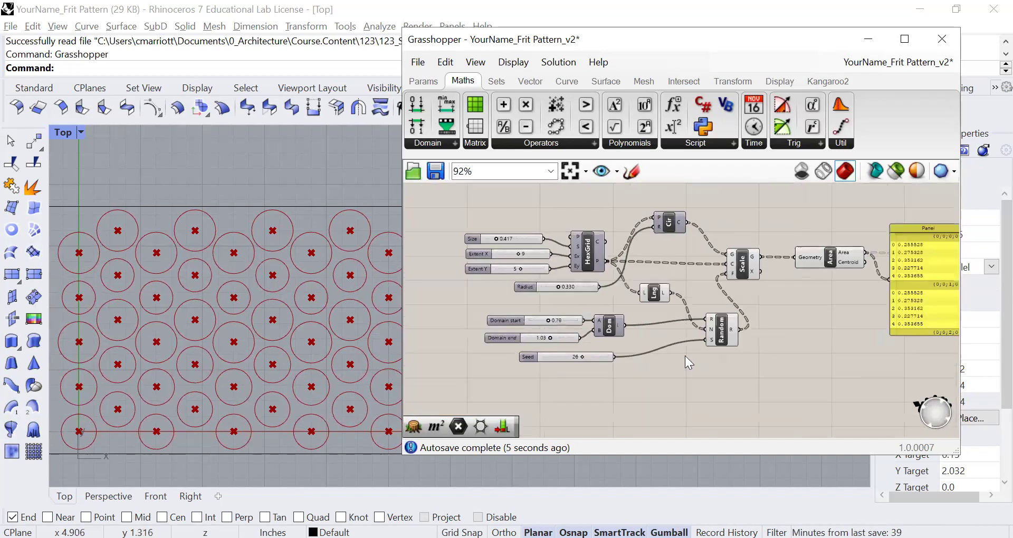
pyautogui.moveTo(833, 340); pyautogui.dragTo(774, 351, button='right')
pyautogui.scroll(3, 692, 247)
pyautogui.scroll(-1, 687, 352)
pyautogui.scroll(-2, 688, 351)
pyautogui.scroll(-2, 497, 366)
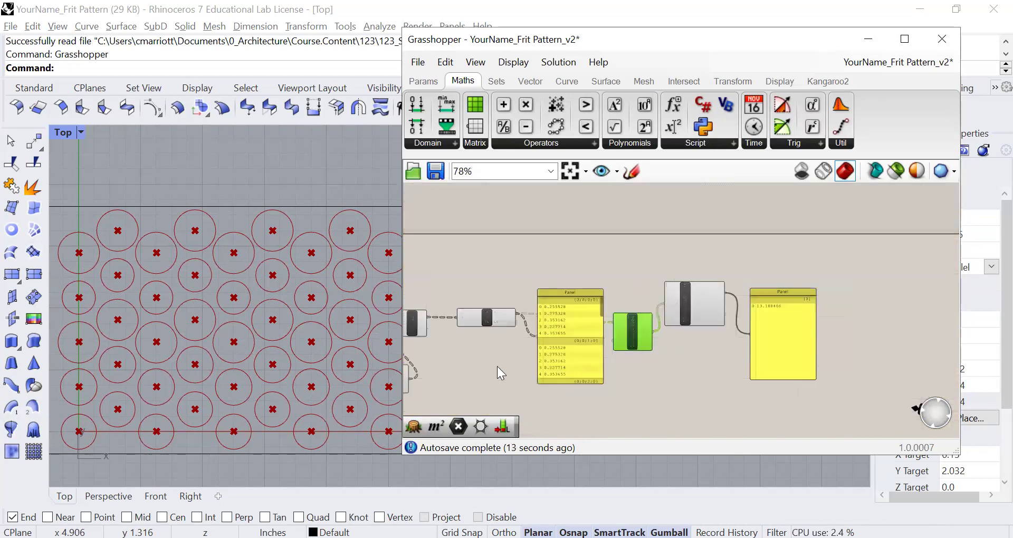
pyautogui.scroll(3, 769, 325)
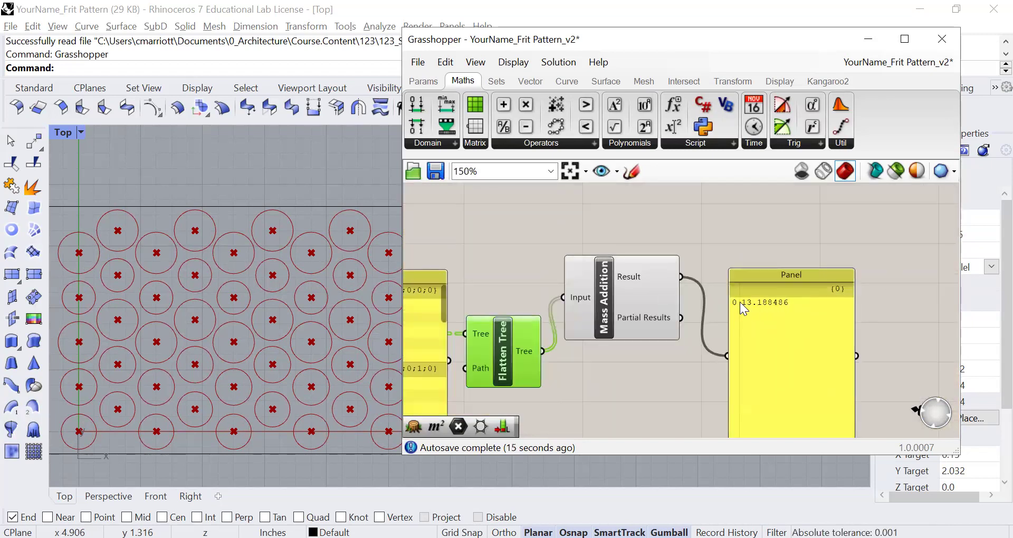
pyautogui.scroll(-3, 664, 352)
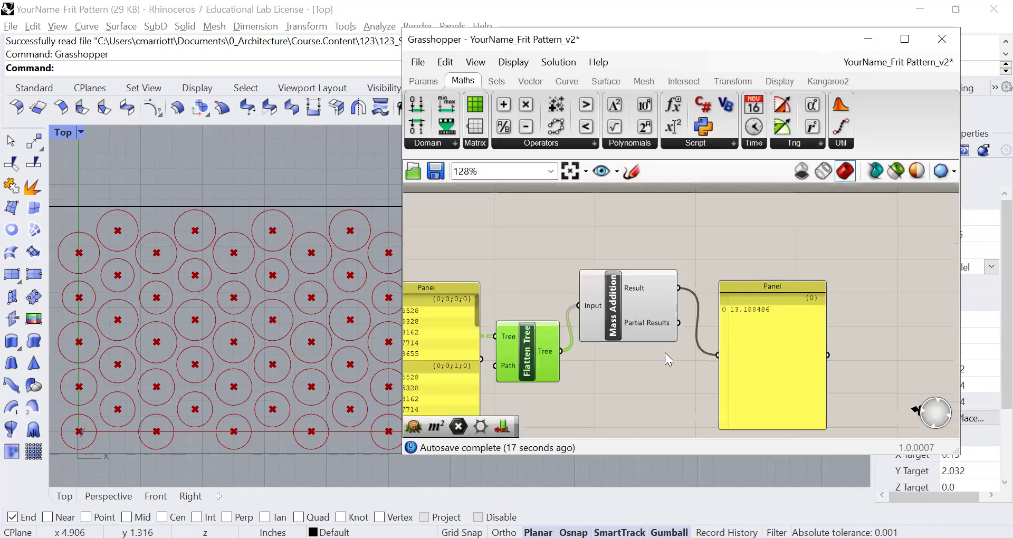
pyautogui.moveTo(569, 406); pyautogui.dragTo(730, 368, button='right')
pyautogui.moveTo(610, 379); pyautogui.dragTo(680, 373, button='right')
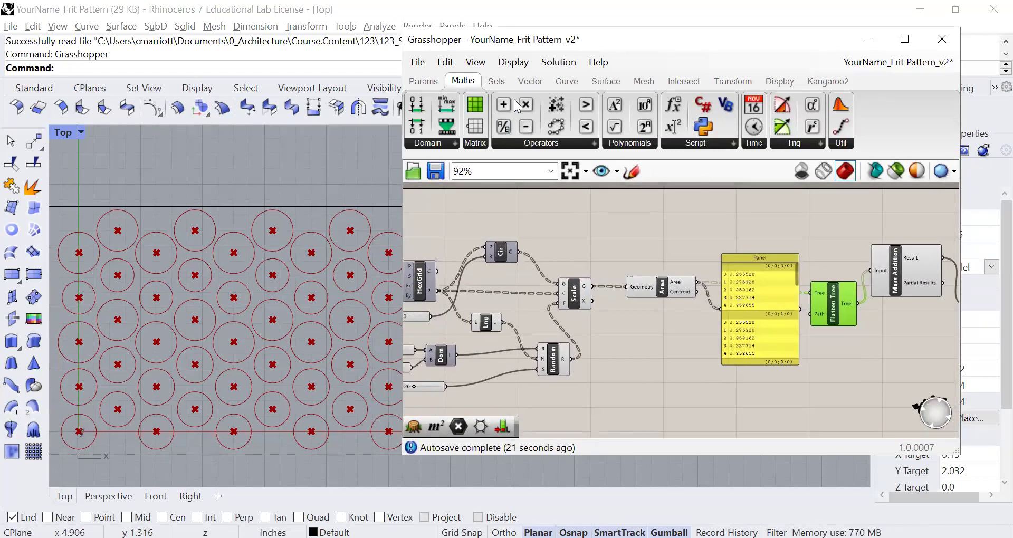
# Turn off the preview of the Area component to hide its centroid markers in the viewport
pyautogui.click(731, 12)
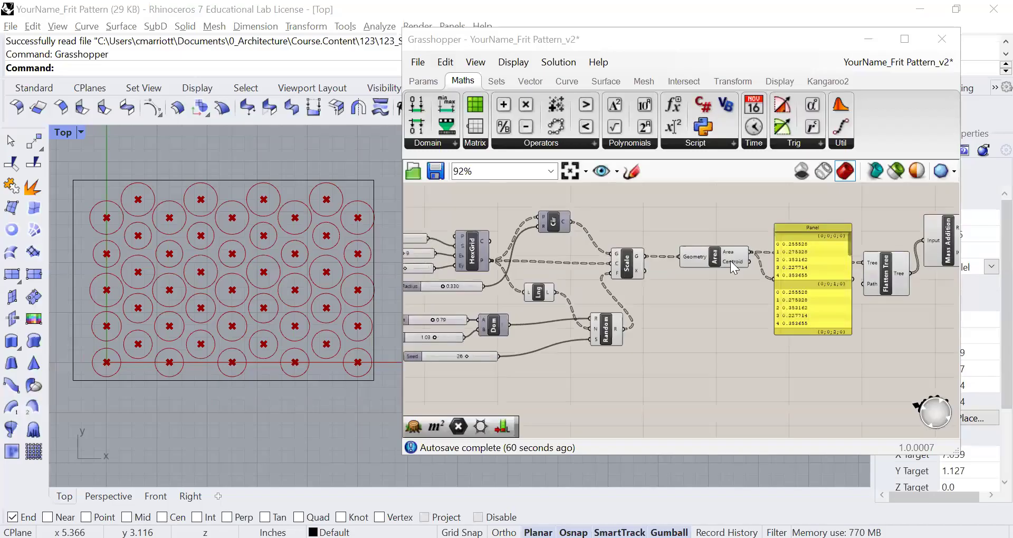
pyautogui.scroll(3, 730, 260)
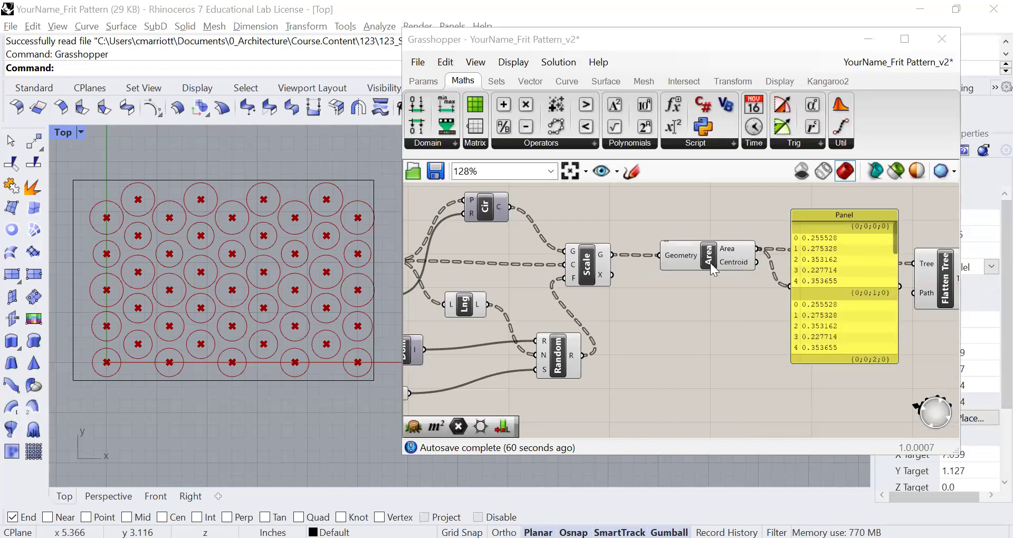
pyautogui.click(710, 264)
pyautogui.rightClick(711, 263)
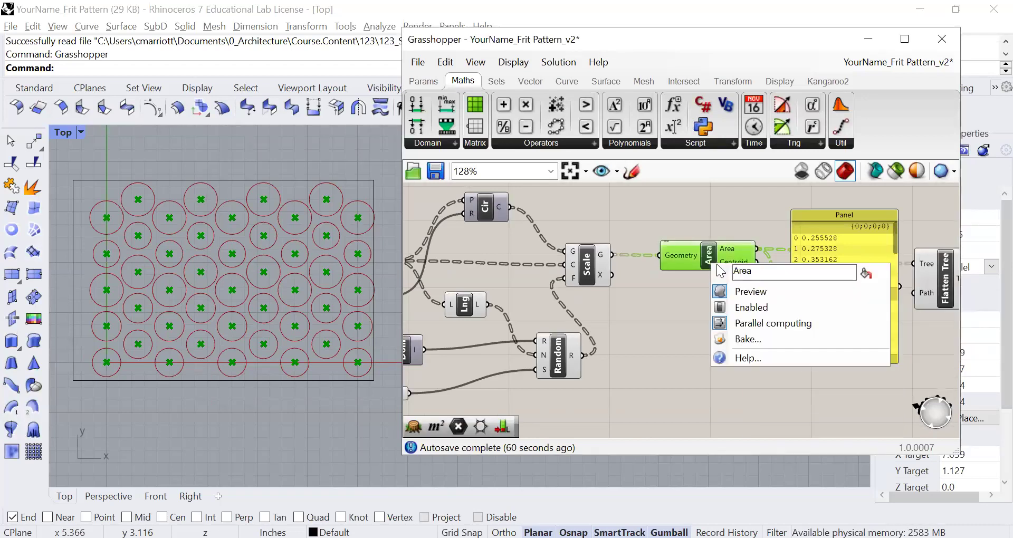
pyautogui.click(741, 291)
# Try to window-select the previewed circles in the Top viewport, and undo the resulting drag
pyautogui.moveTo(629, 209); pyautogui.dragTo(746, 219, button='right')
pyautogui.moveTo(551, 221); pyautogui.dragTo(730, 228, button='right')
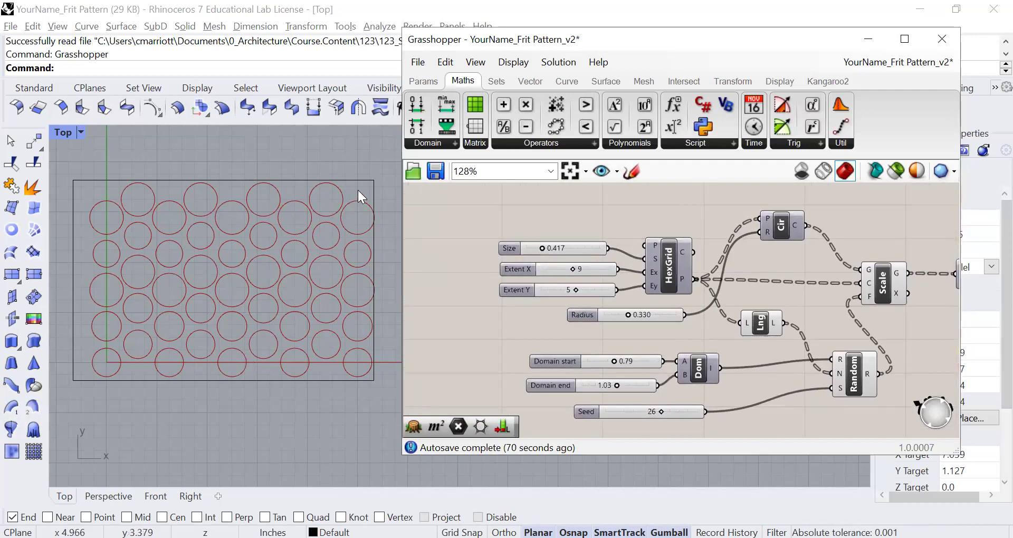
pyautogui.moveTo(361, 184); pyautogui.dragTo(97, 369)
pyautogui.hotkey('ctrl', 'z')
pyautogui.press('Escape')
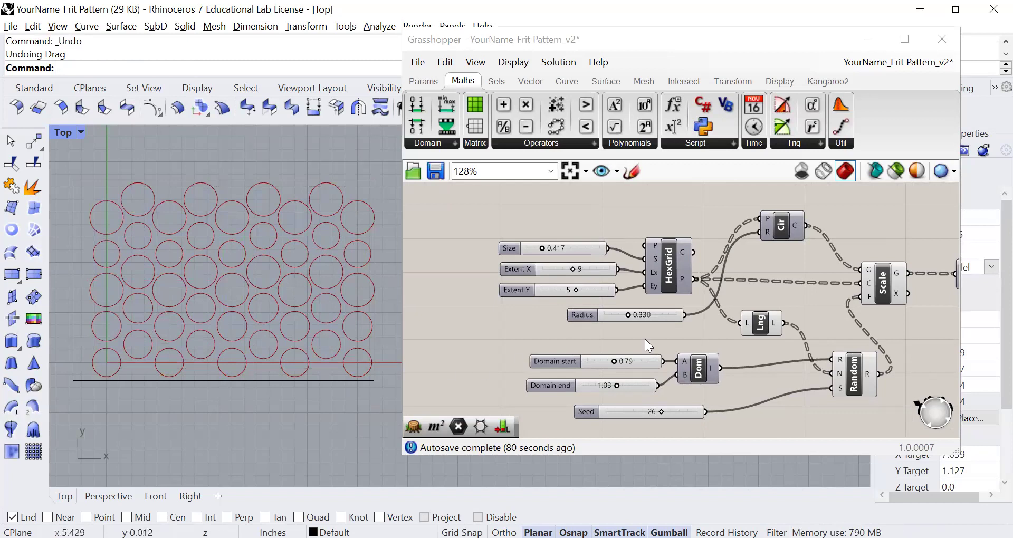
# Highlight the Scale component's circles for reference and move the surrounding rectangle slightly along positive X to center it around them
pyautogui.click(881, 289)
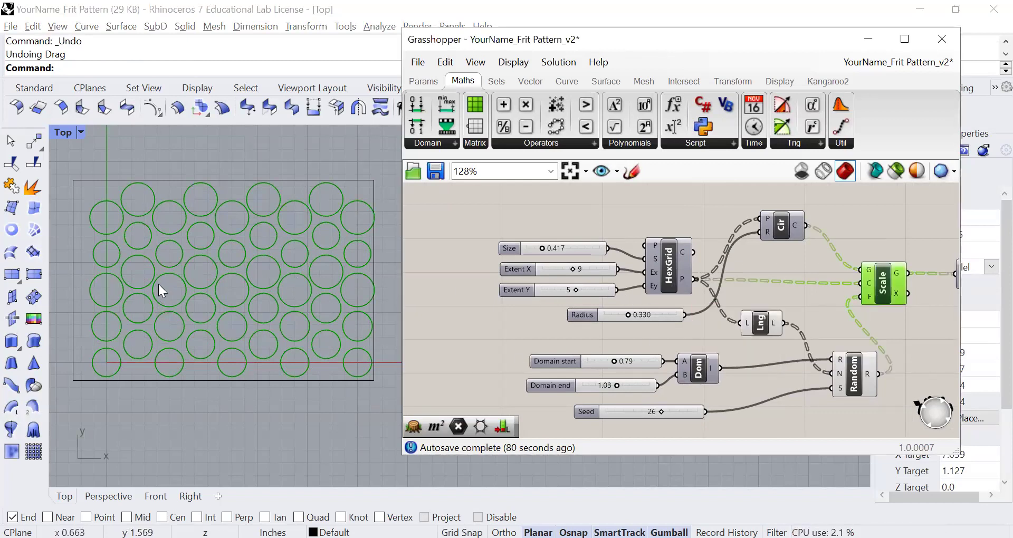
pyautogui.click(262, 401)
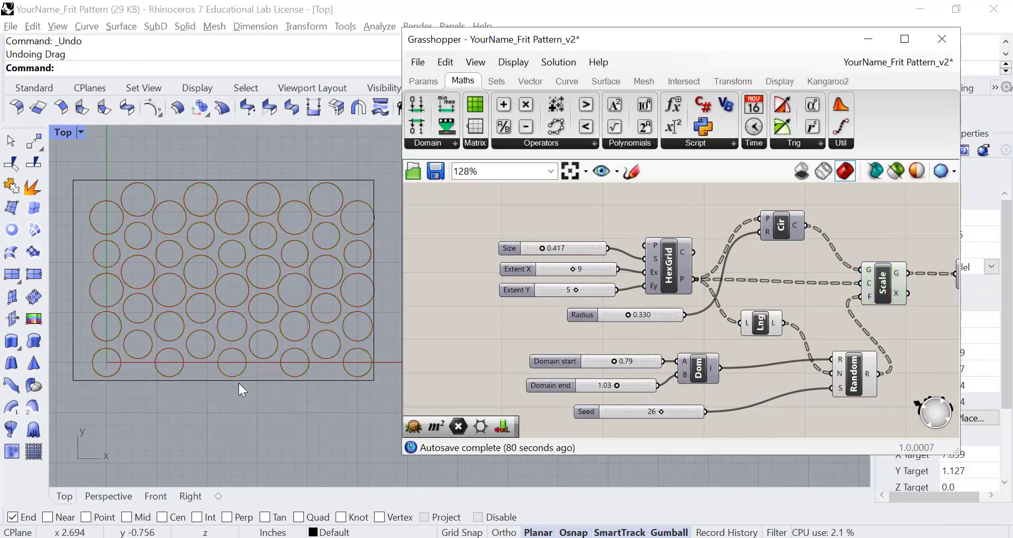
pyautogui.click(243, 379)
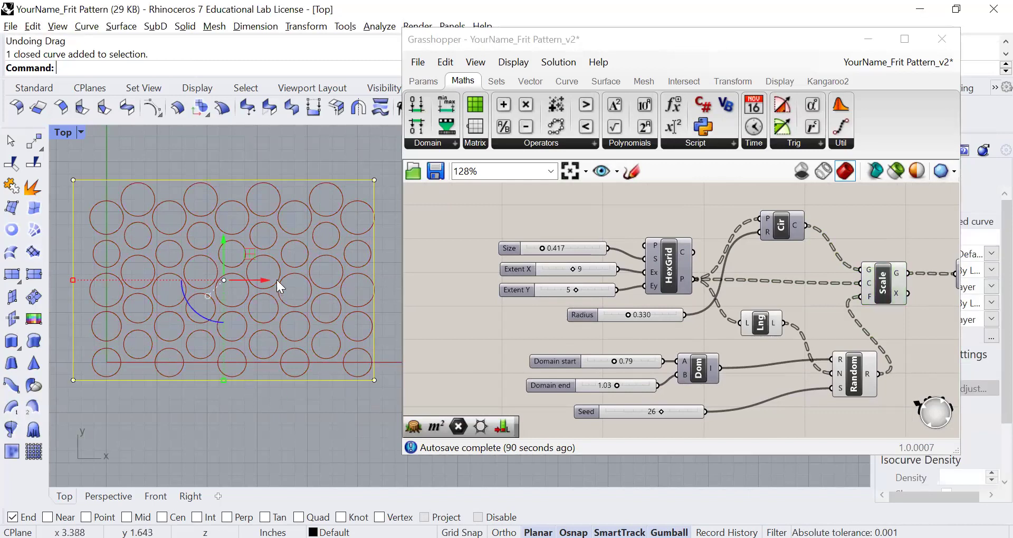
pyautogui.moveTo(266, 282); pyautogui.dragTo(274, 281)
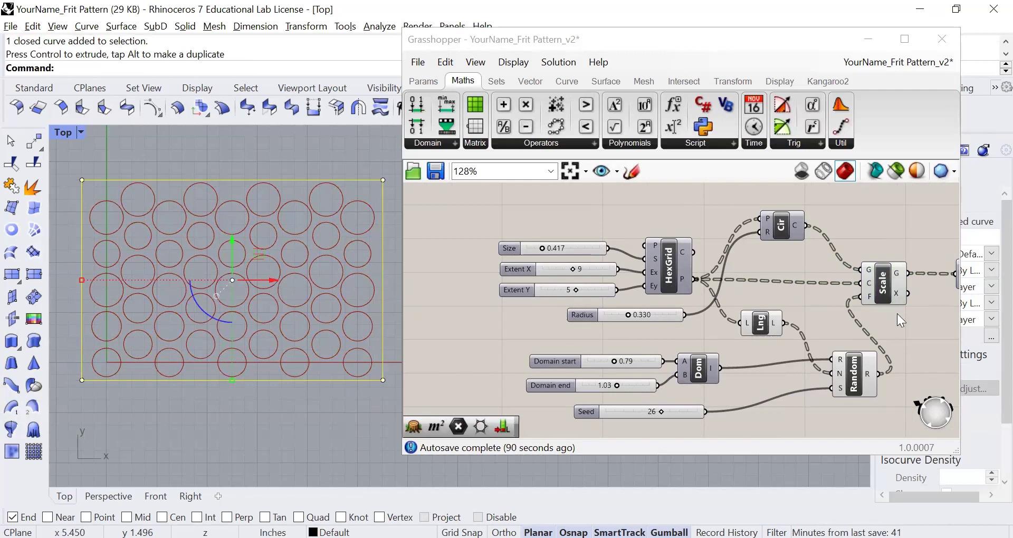
# Bake the scaled circles from the Scale component
pyautogui.click(880, 292)
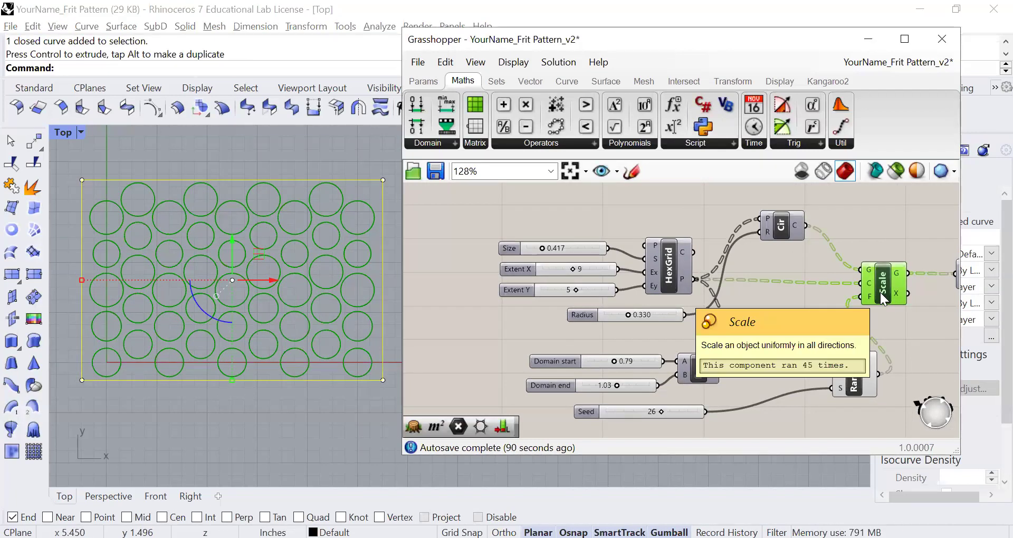
pyautogui.rightClick(879, 292)
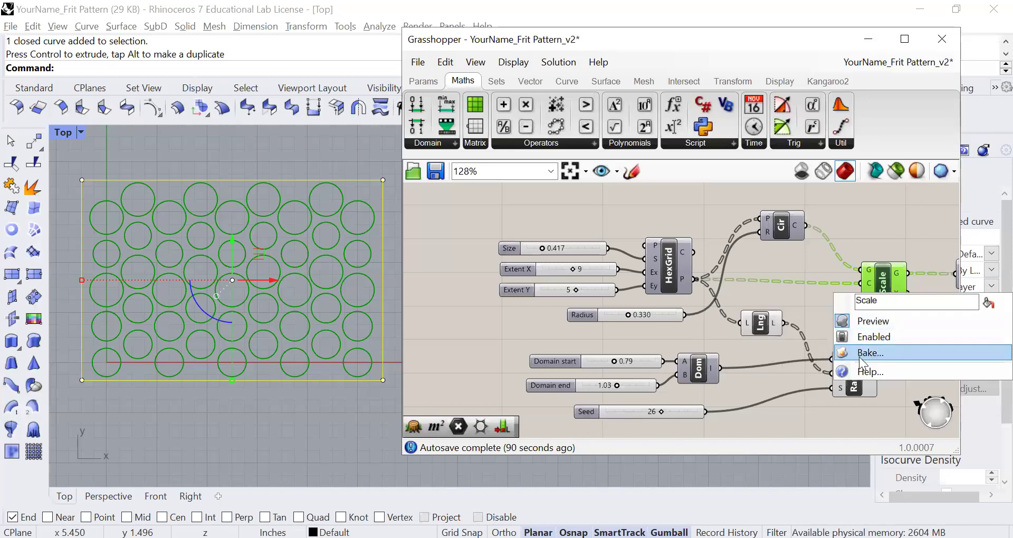